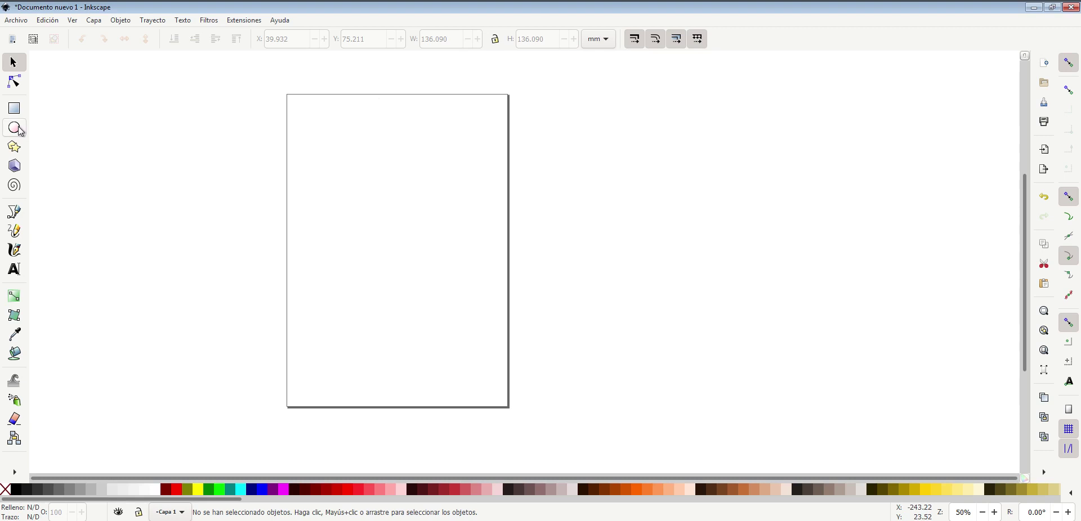
- Draw a six-cornered regular polygon on the upper page with the Star/Polygon tool
{"action": "left_click", "coordinate": [15, 148]}
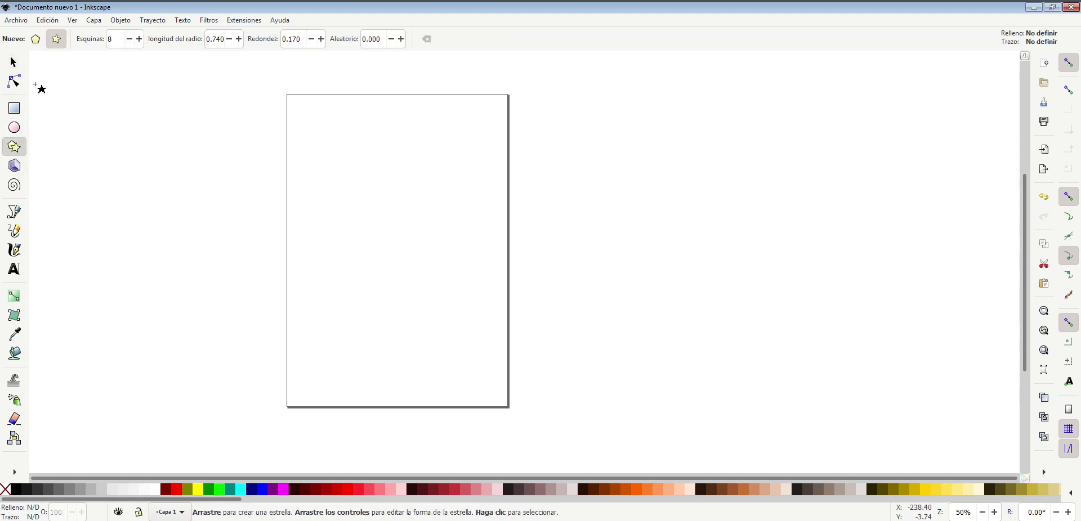
{"action": "left_click", "coordinate": [37, 41]}
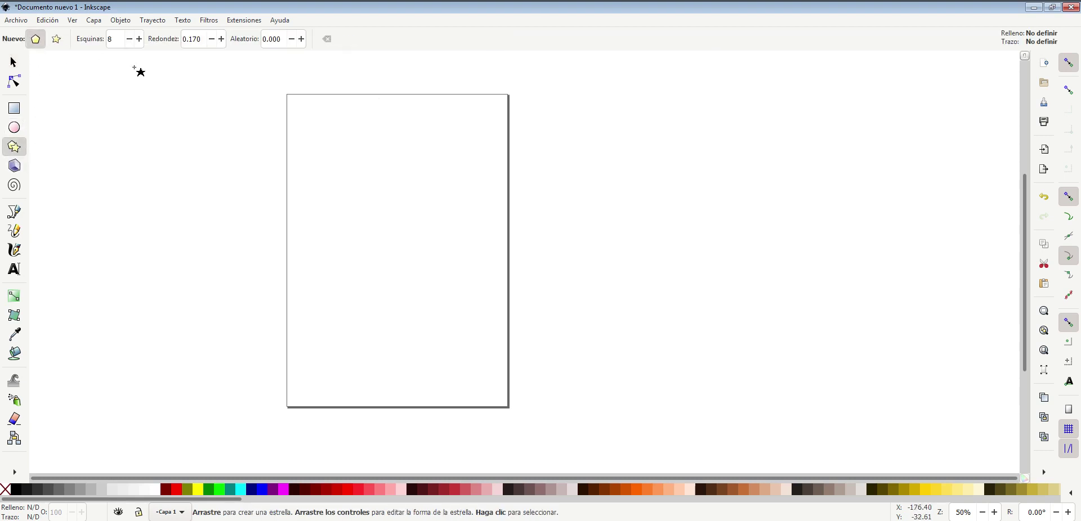
{"action": "left_click", "coordinate": [130, 39]}
{"action": "left_click", "coordinate": [130, 39]}
{"action": "mouse_move", "coordinate": [350, 181]}
{"action": "left_mouse_down"}
{"action": "mouse_move", "coordinate": [410, 233]}
{"action": "mouse_move", "coordinate": [396, 208]}
{"action": "mouse_move", "coordinate": [408, 221]}
{"action": "left_mouse_up"}
{"action": "left_click", "coordinate": [17, 63]}
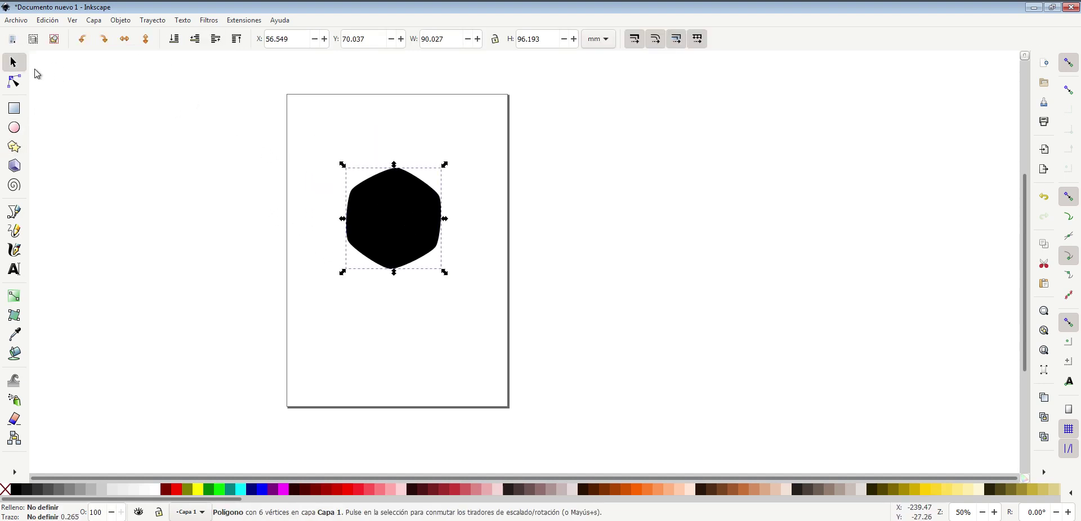
- Experiment with the hexagon's roundness and corner count, ending back at six corners
{"action": "left_click", "coordinate": [14, 147]}
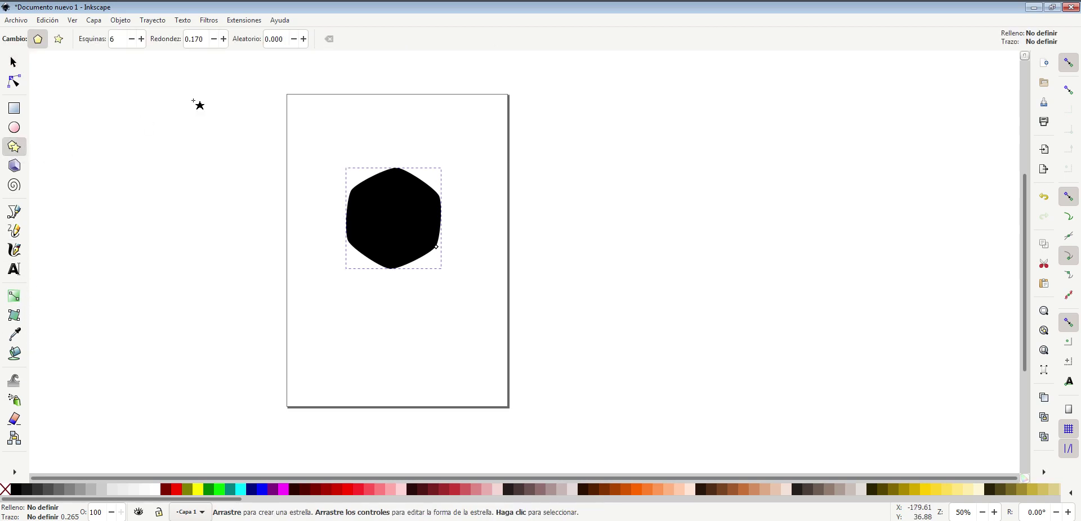
{"action": "left_click", "coordinate": [214, 38]}
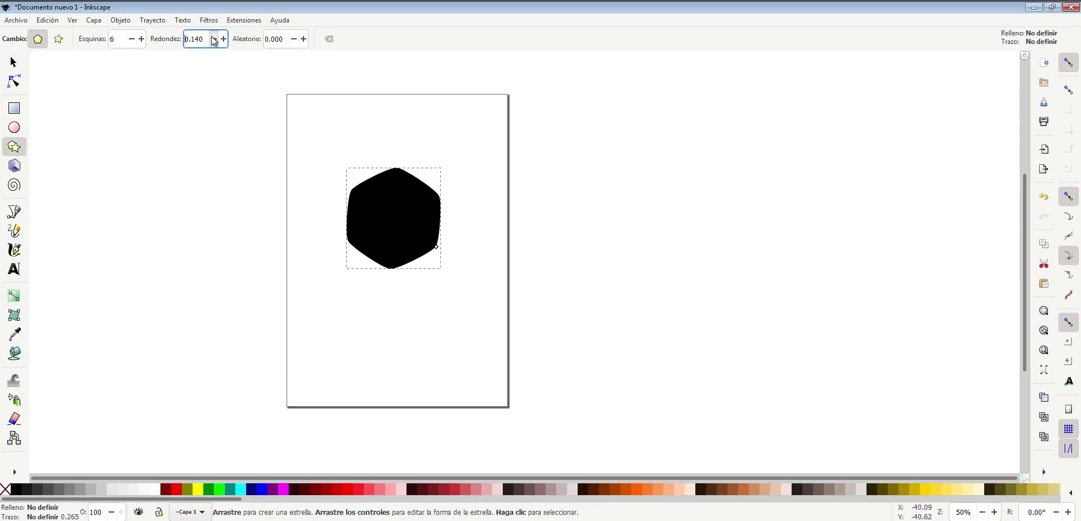
{"action": "left_click", "coordinate": [214, 39]}
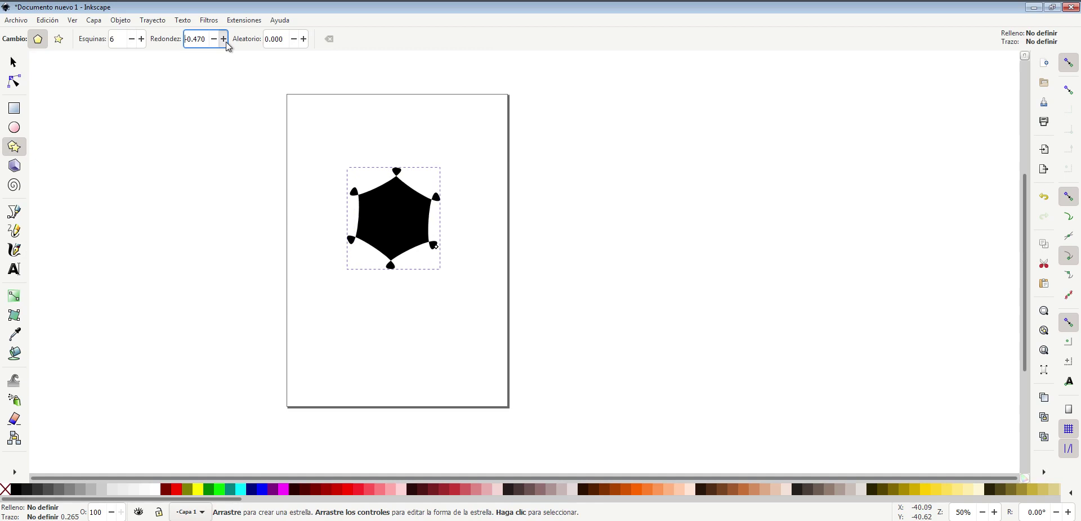
{"action": "left_click", "coordinate": [225, 40]}
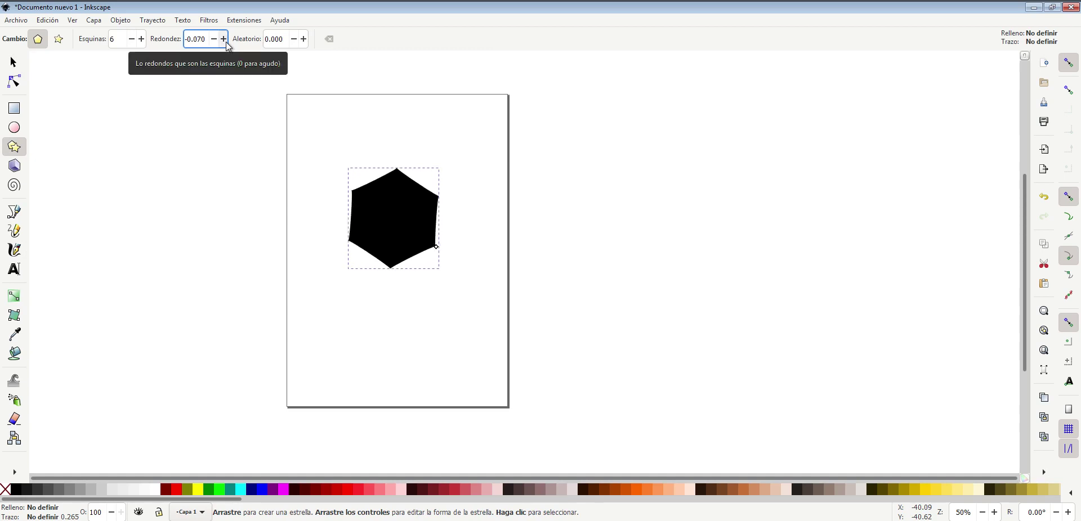
{"action": "left_click", "coordinate": [141, 39]}
{"action": "left_click", "coordinate": [141, 39]}
{"action": "left_click", "coordinate": [131, 38]}
{"action": "left_click", "coordinate": [131, 39]}
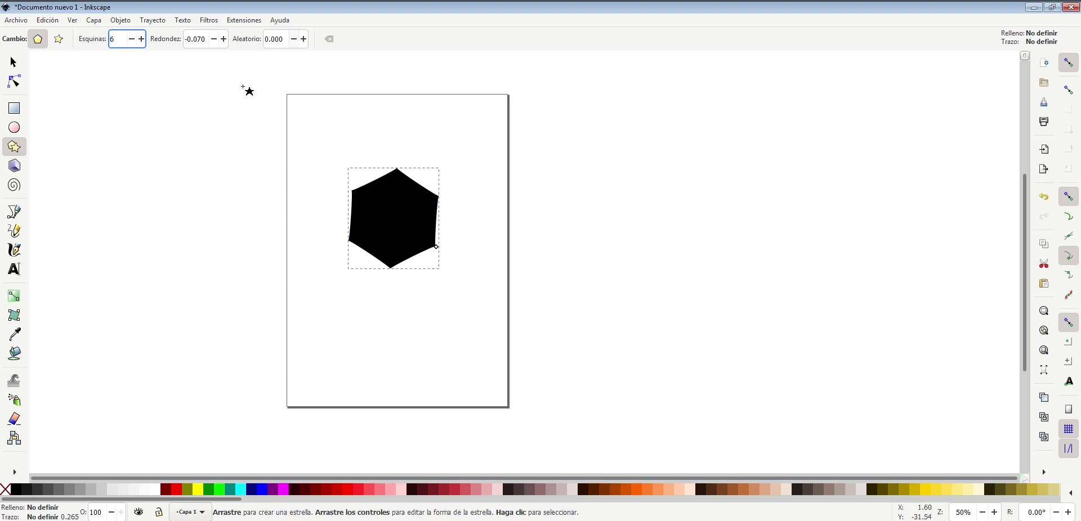
- Set the hexagon's Rounded value to 0 for sharp corners
{"action": "left_click", "coordinate": [214, 39]}
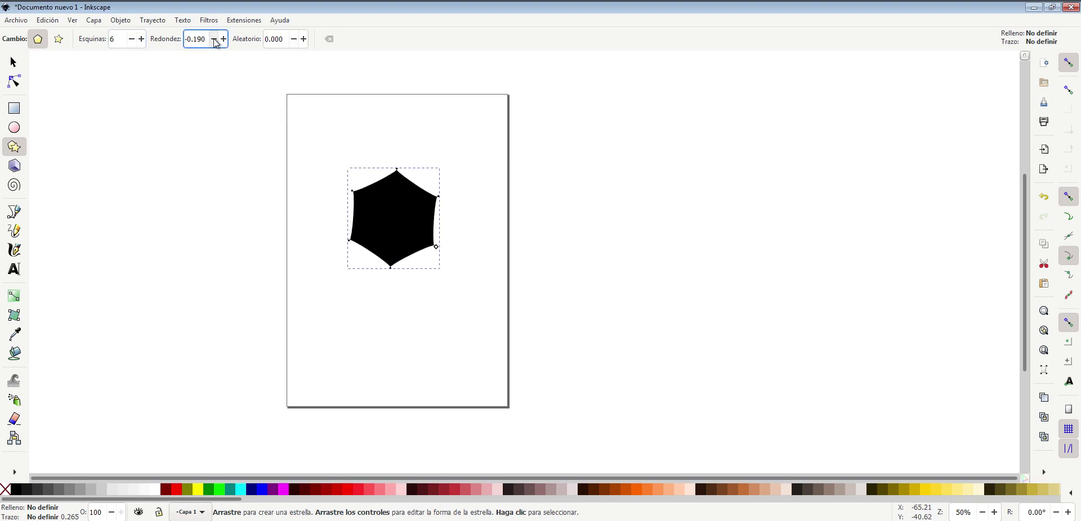
{"action": "left_click", "coordinate": [223, 40]}
{"action": "left_click", "coordinate": [223, 41]}
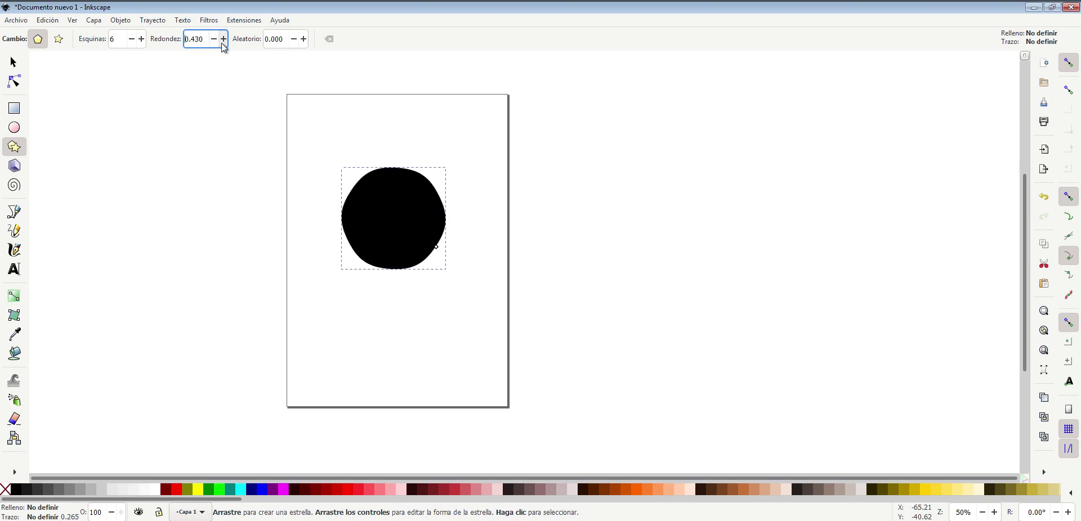
{"action": "left_click", "coordinate": [214, 41]}
{"action": "left_click", "coordinate": [214, 41]}
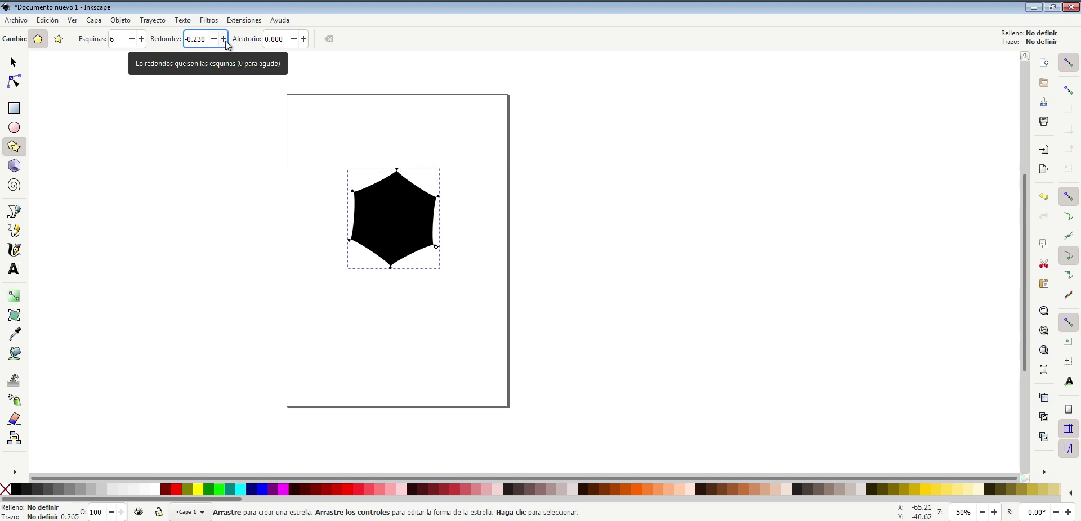
{"action": "left_click", "coordinate": [223, 38]}
{"action": "left_click_drag", "start_coordinate": [203, 37], "coordinate": [156, 38]}
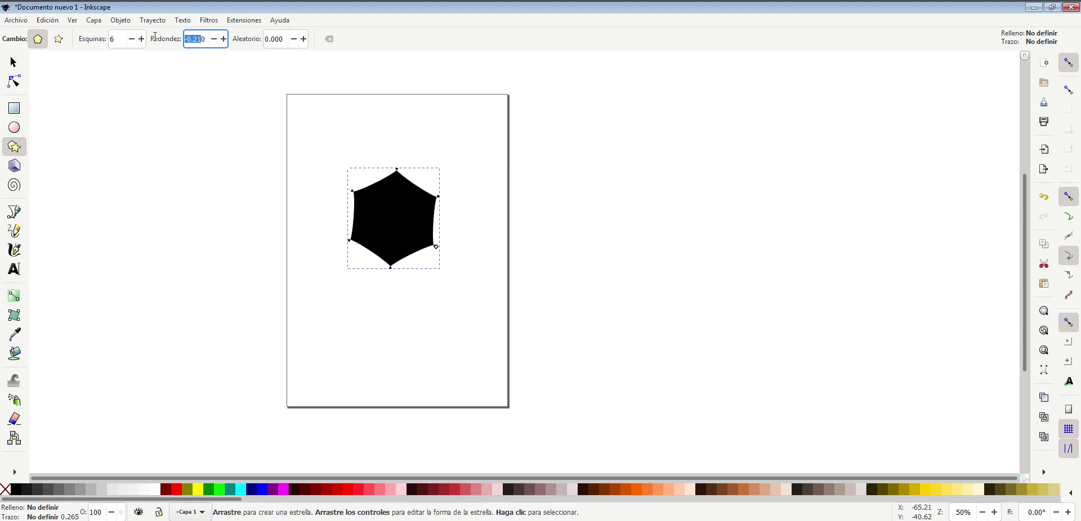
{"action": "type", "text": "0"}
{"action": "key", "text": "Return"}
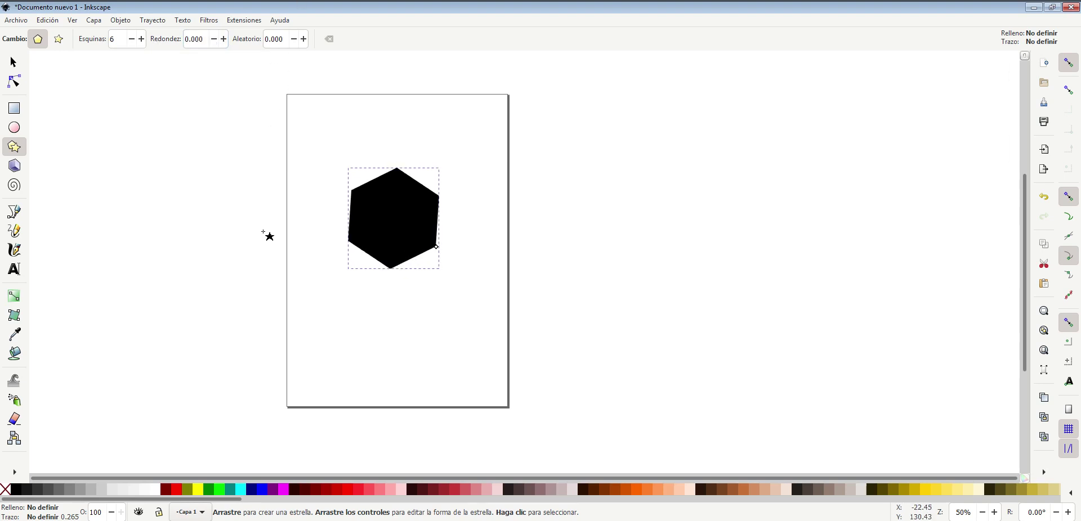
- Erase the whole hexagon with the eraser in delete-objects mode, then undo to restore it
{"action": "left_click", "coordinate": [14, 419]}
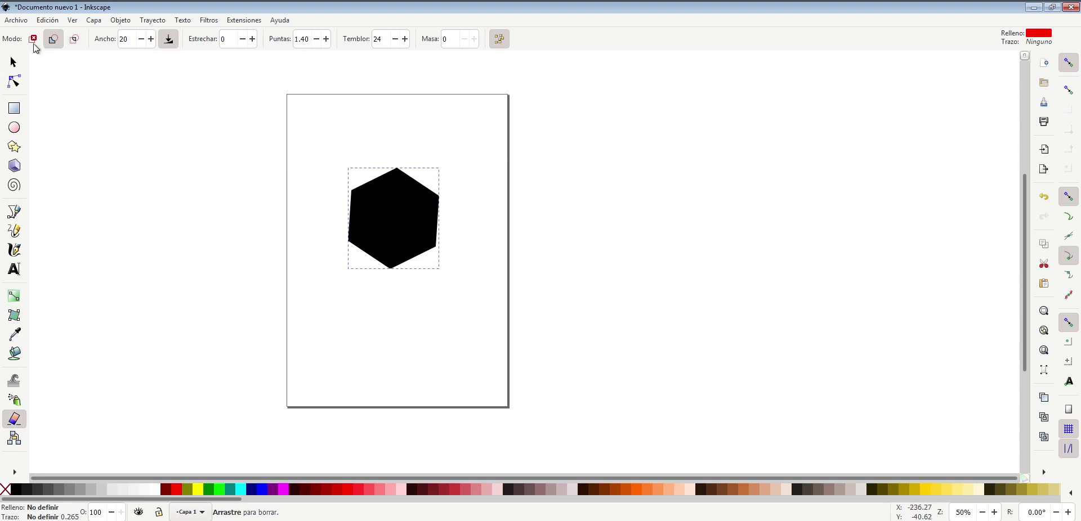
{"action": "left_click", "coordinate": [32, 41]}
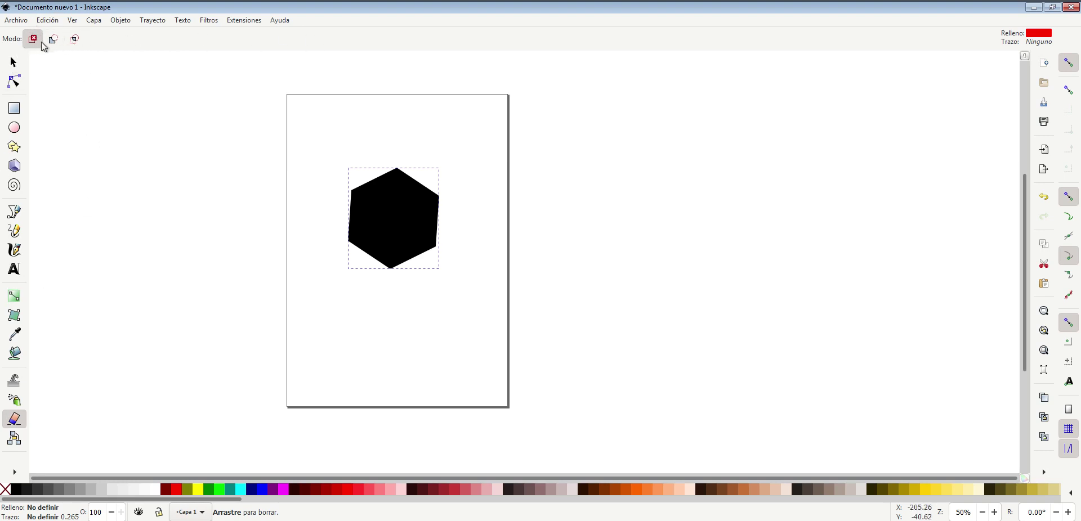
{"action": "left_click_drag", "start_coordinate": [338, 153], "coordinate": [409, 269]}
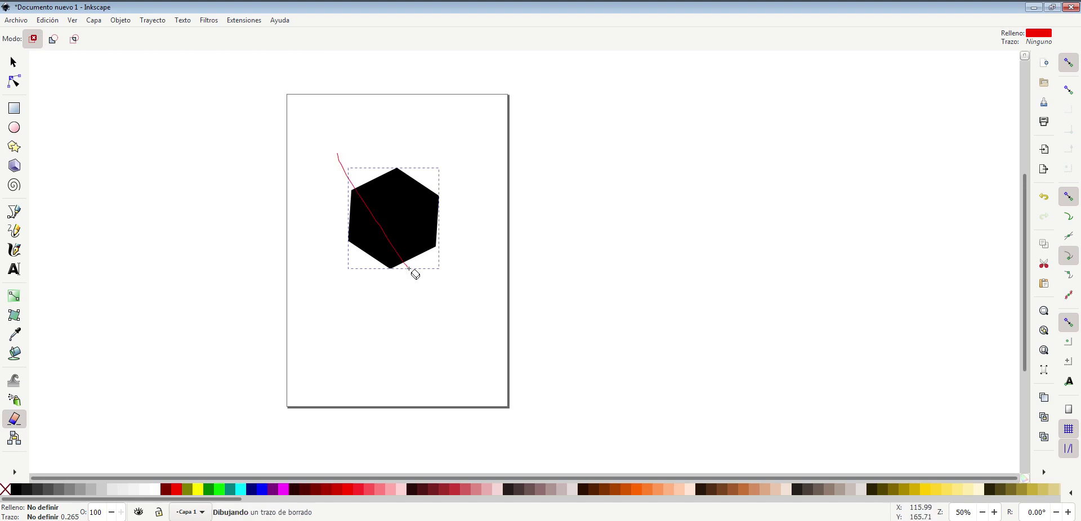
{"action": "left_click_drag", "start_coordinate": [409, 268], "coordinate": [409, 269]}
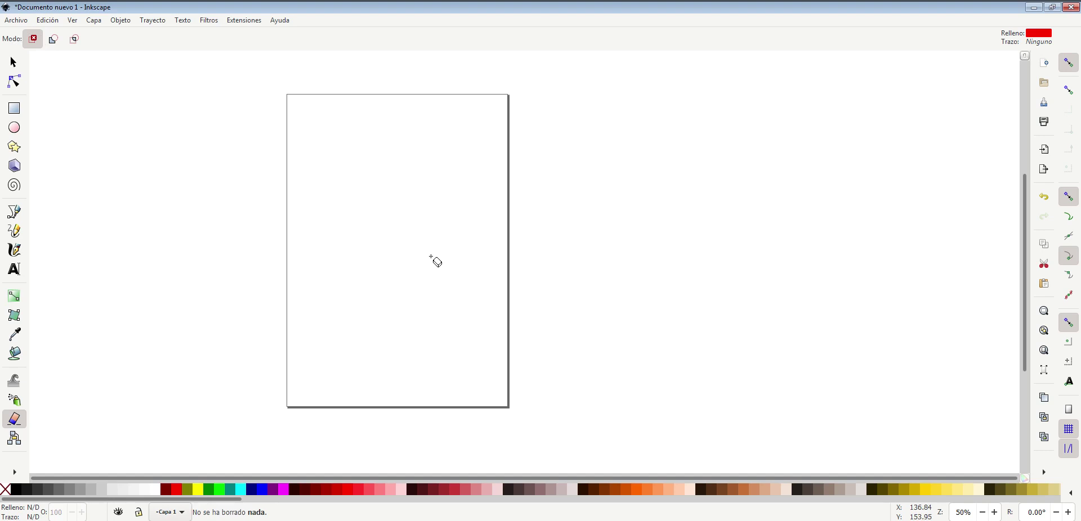
{"action": "key", "text": "ctrl+z"}
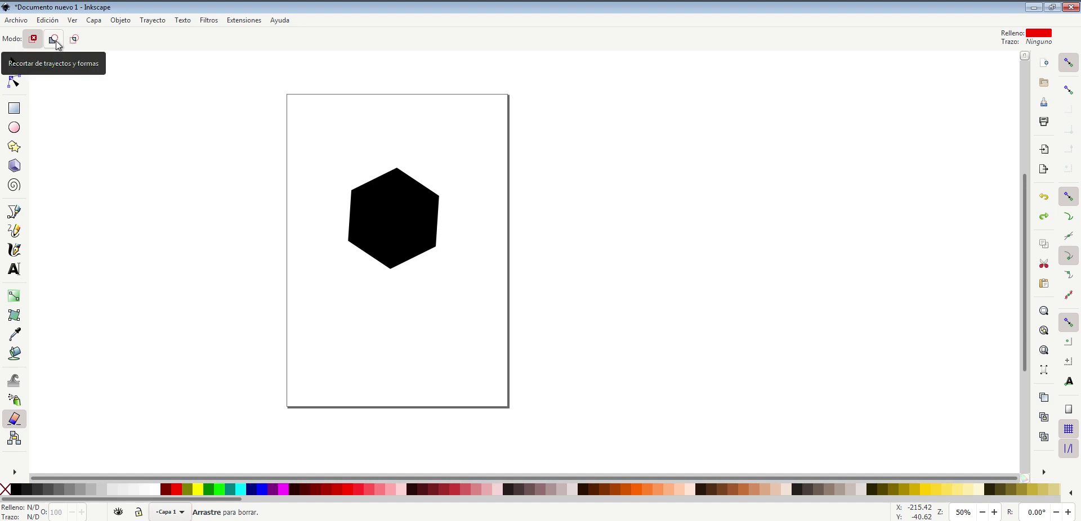
- Switch the eraser to cut mode and test strokes and tremor values on the empty page
{"action": "left_click", "coordinate": [54, 39]}
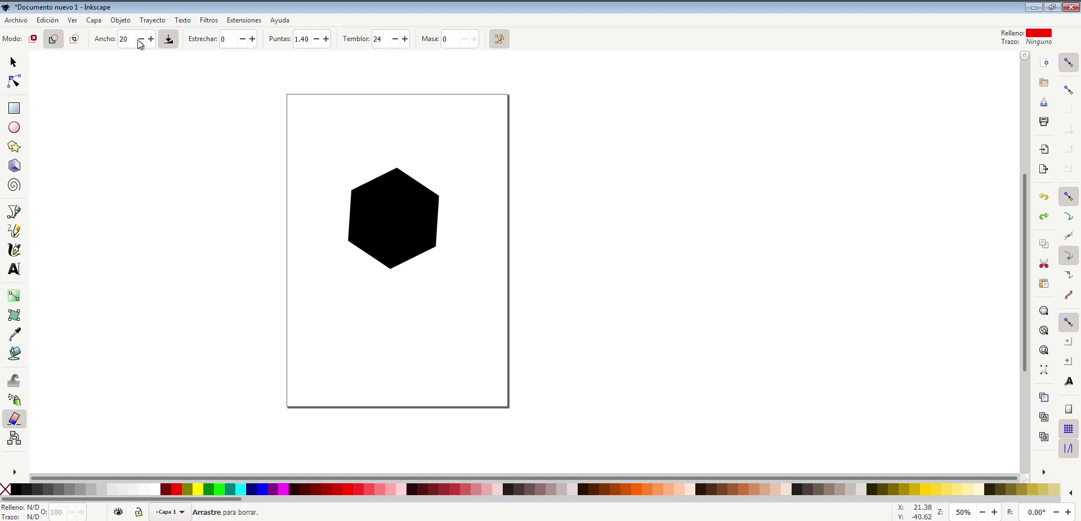
{"action": "left_click_drag", "start_coordinate": [318, 133], "coordinate": [475, 140]}
{"action": "double_click", "coordinate": [390, 39]}
{"action": "left_click", "coordinate": [358, 131]}
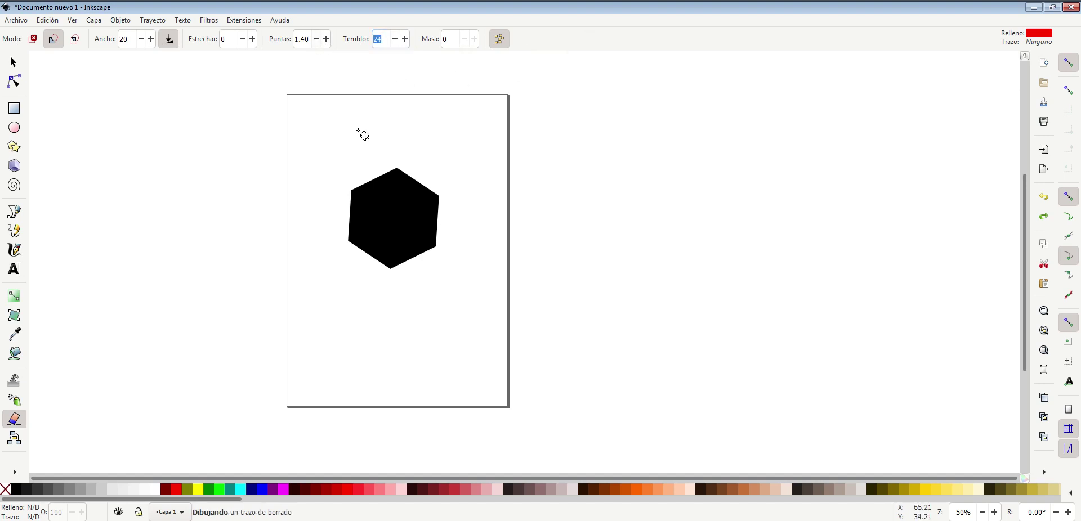
{"action": "left_click_drag", "start_coordinate": [357, 130], "coordinate": [463, 135]}
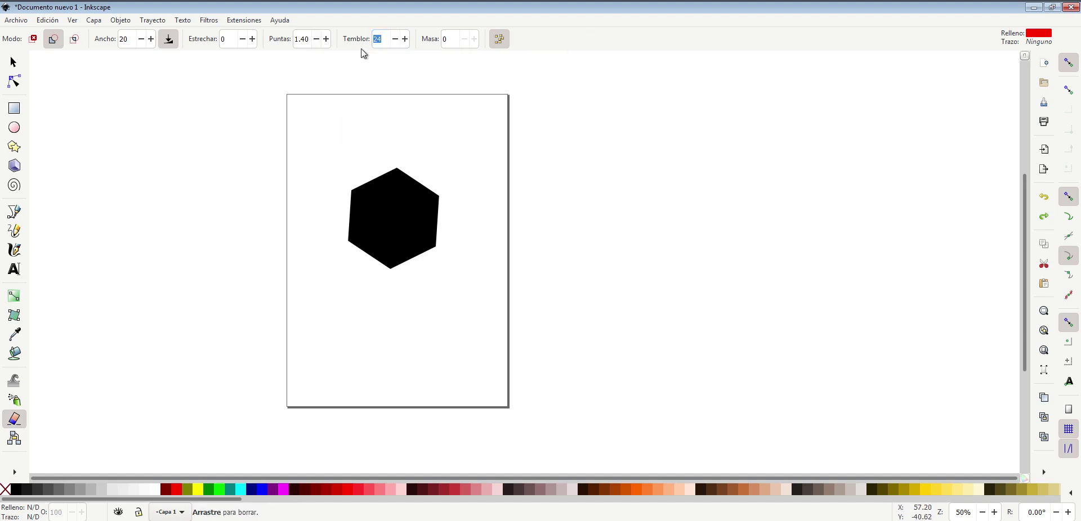
{"action": "left_click", "coordinate": [384, 40]}
{"action": "type", "text": "0"}
{"action": "left_click_drag", "start_coordinate": [326, 148], "coordinate": [426, 150]}
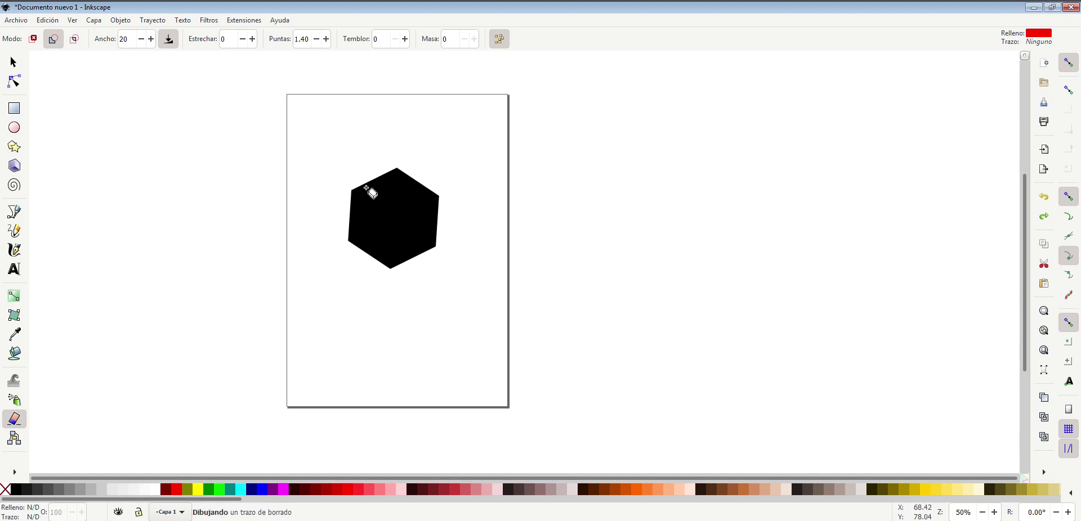
- Raise the eraser tremor to 34 and cut a jagged diagonal strip through the hexagon
{"action": "left_click_drag", "start_coordinate": [349, 166], "coordinate": [418, 286]}
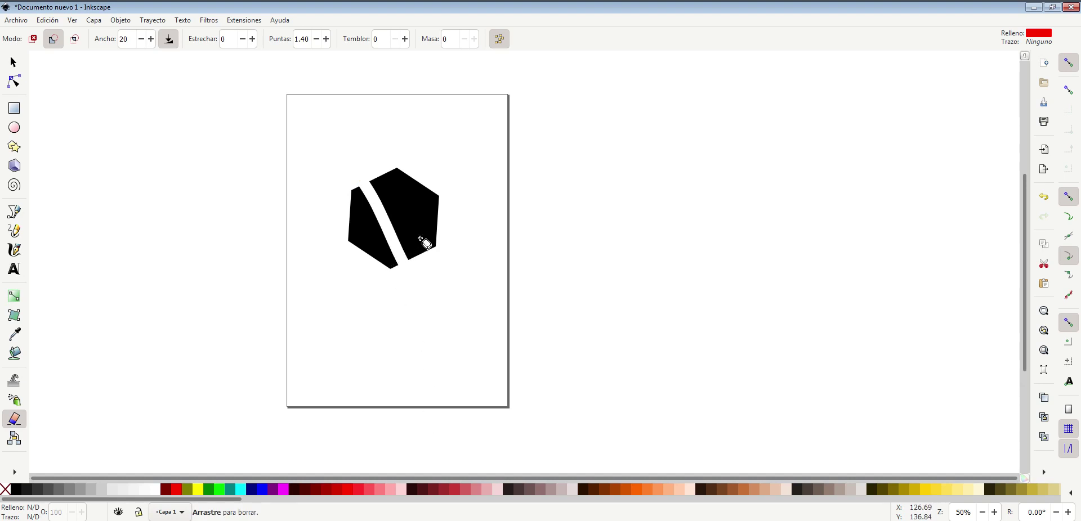
{"action": "key", "text": "ctrl+z"}
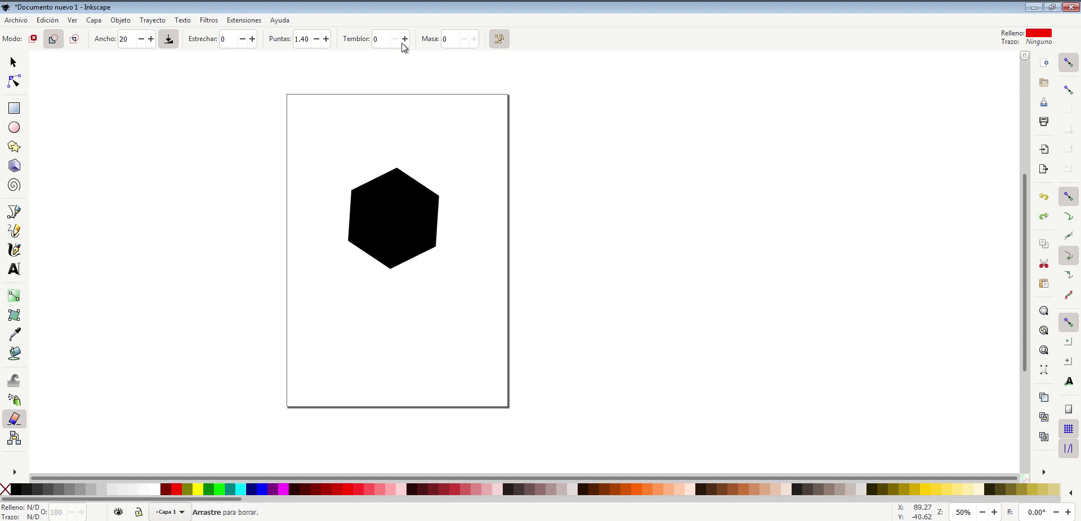
{"action": "left_click", "coordinate": [404, 39]}
{"action": "left_click", "coordinate": [405, 39]}
{"action": "left_click", "coordinate": [404, 40]}
{"action": "left_click_drag", "start_coordinate": [366, 155], "coordinate": [437, 289]}
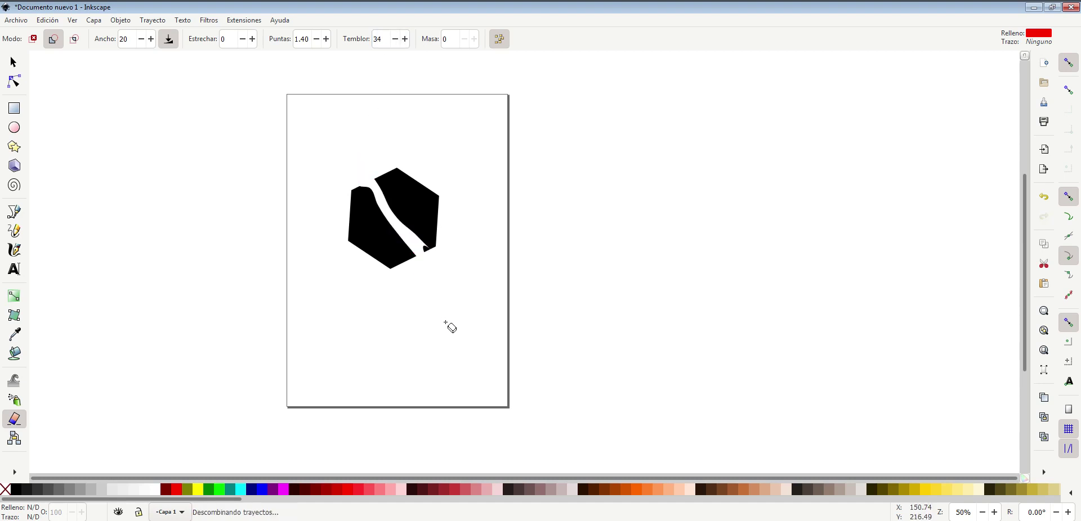
{"action": "key", "text": "ctrl+z"}
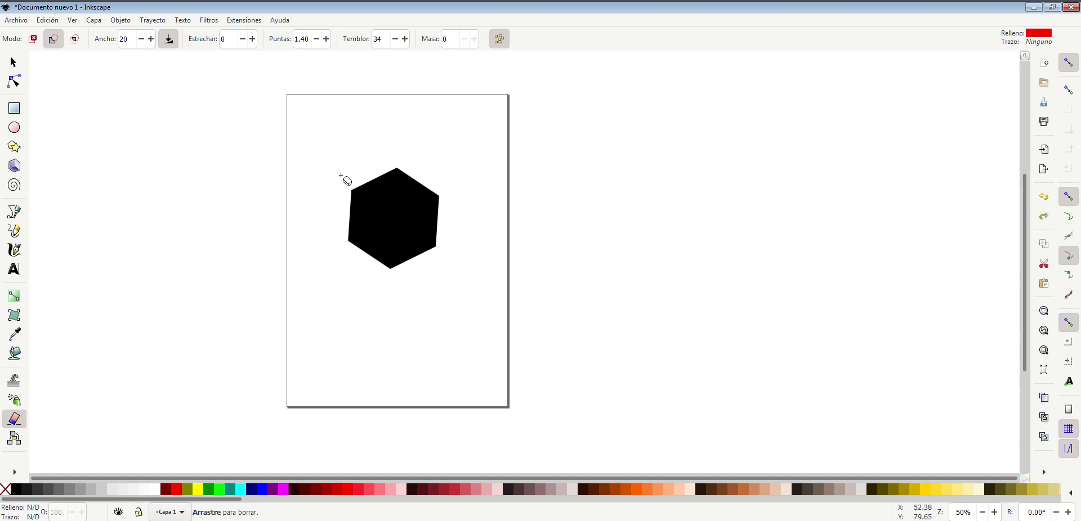
{"action": "left_click_drag", "start_coordinate": [342, 171], "coordinate": [438, 275]}
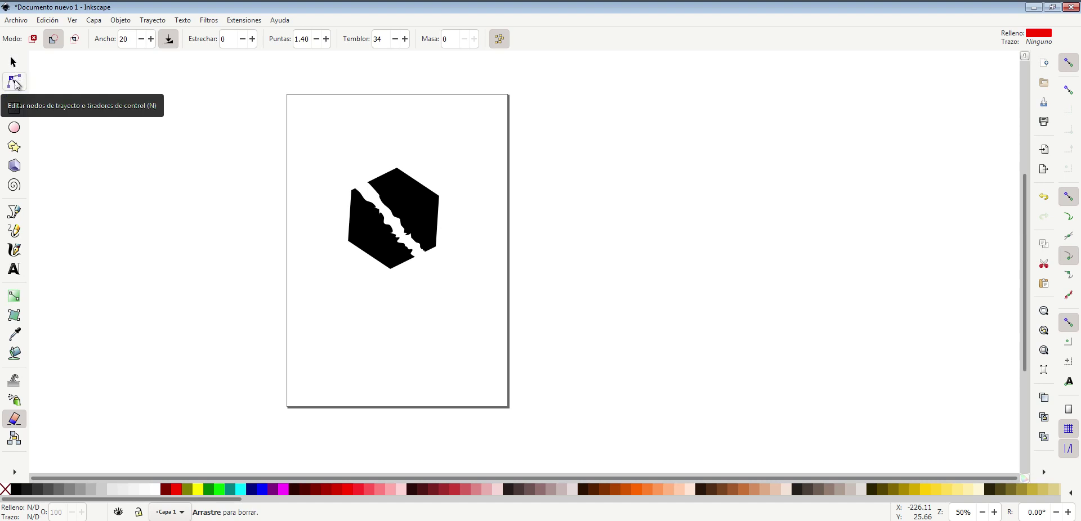
- Inspect the upper-right and left hexagon pieces with the Node tool
{"action": "left_click", "coordinate": [14, 82]}
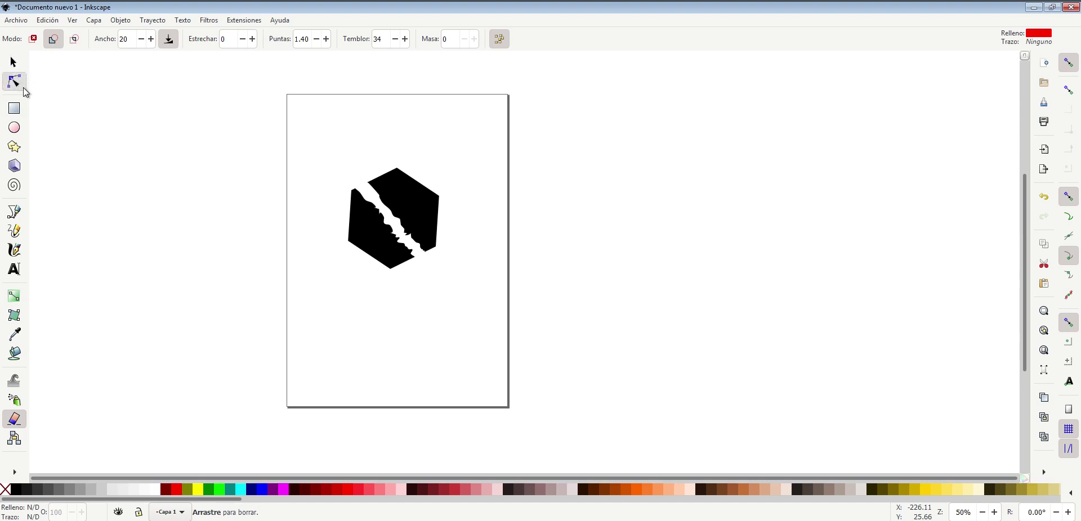
{"action": "left_click", "coordinate": [401, 200]}
{"action": "scroll", "coordinate": [411, 221], "scroll_direction": "up", "scroll_amount": 3, "text": "ctrl"}
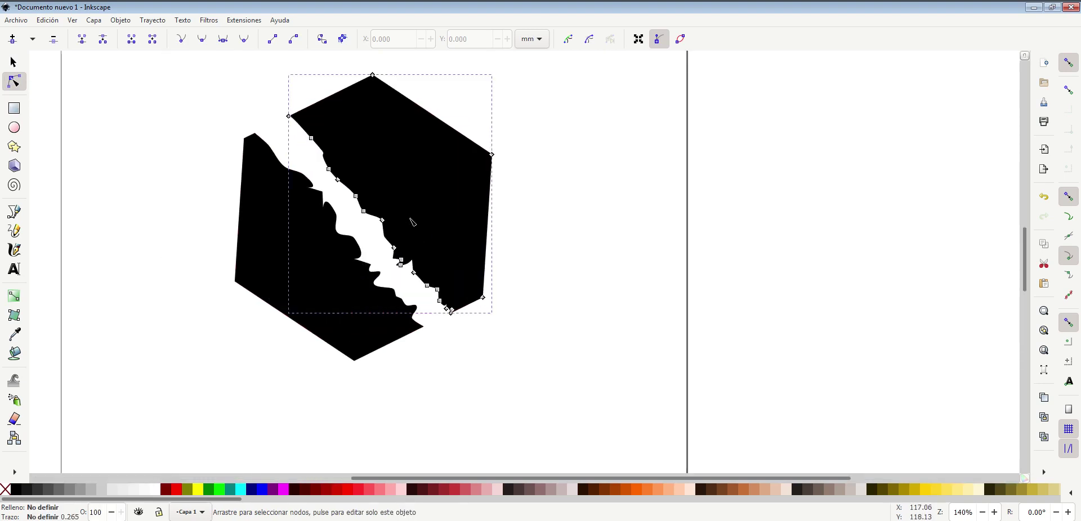
{"action": "scroll", "coordinate": [411, 221], "scroll_direction": "up", "scroll_amount": 1, "text": "ctrl"}
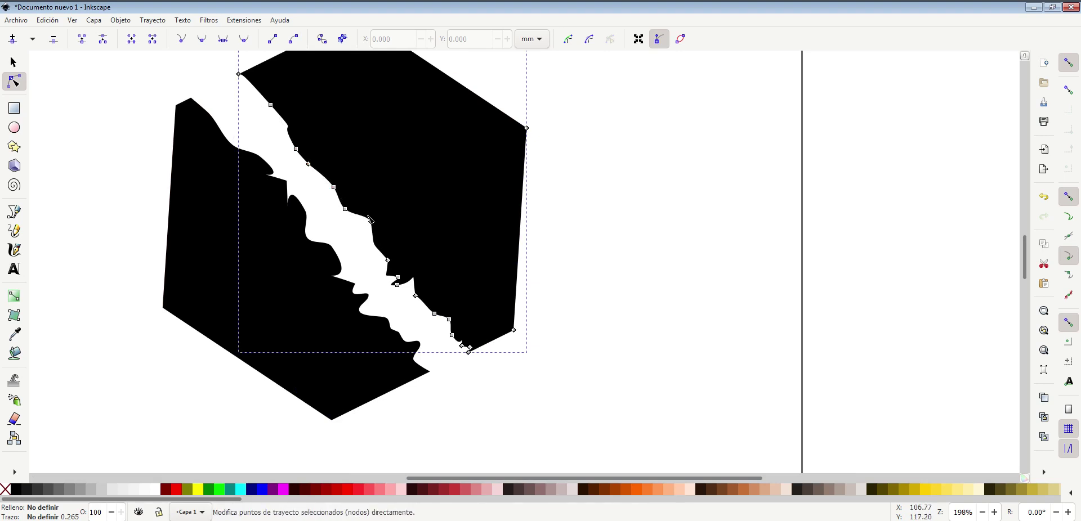
{"action": "left_click", "coordinate": [295, 224]}
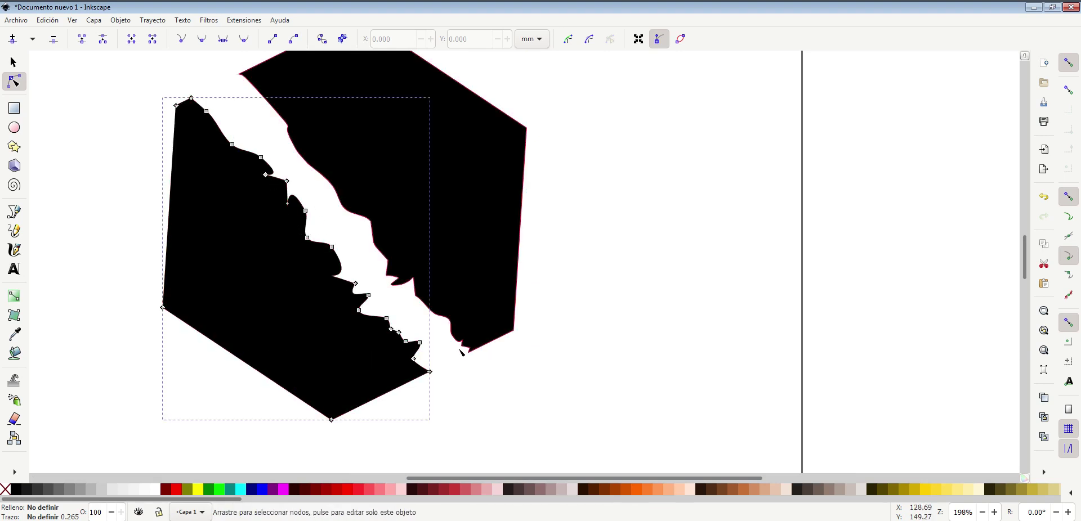
{"action": "scroll", "coordinate": [382, 253], "scroll_direction": "up", "scroll_amount": 2, "text": "ctrl"}
{"action": "scroll", "coordinate": [381, 253], "scroll_direction": "down", "scroll_amount": 2, "text": "ctrl"}
{"action": "scroll", "coordinate": [381, 252], "scroll_direction": "down", "scroll_amount": 2, "text": "ctrl"}
- Reselect the pieces and browse the Objeto menu without applying anything
{"action": "left_click", "coordinate": [425, 236]}
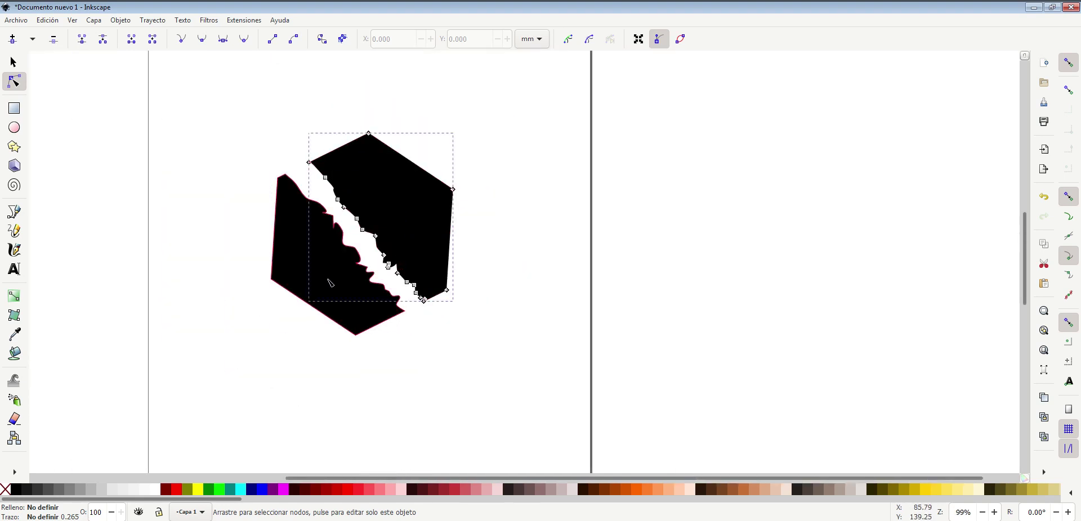
{"action": "left_click", "coordinate": [300, 269]}
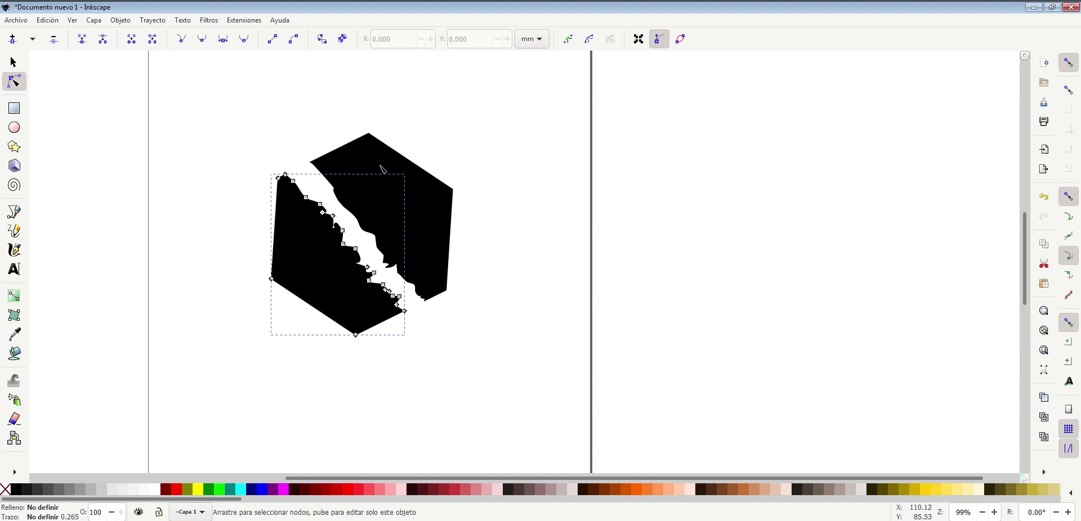
{"action": "left_click", "coordinate": [382, 168]}
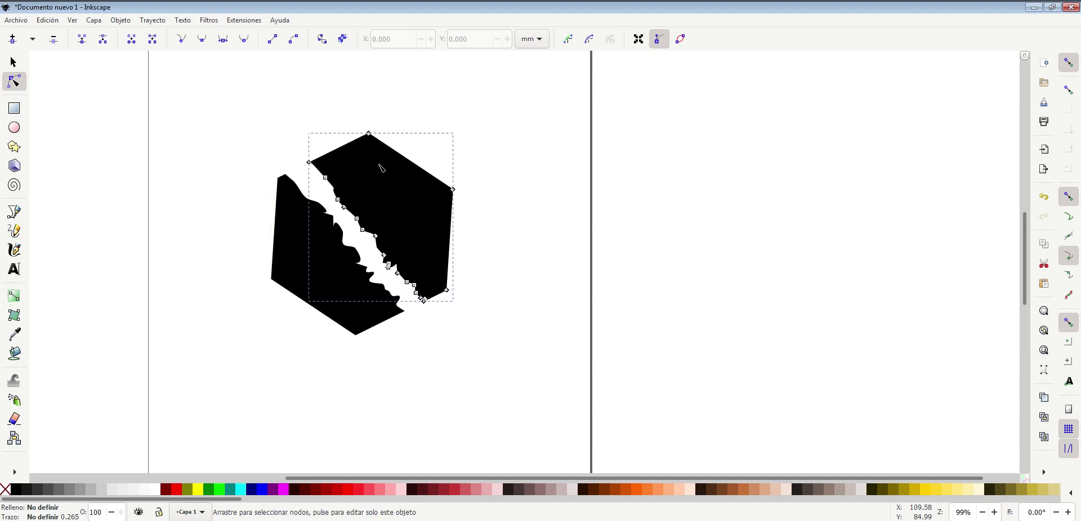
{"action": "left_click", "coordinate": [143, 22]}
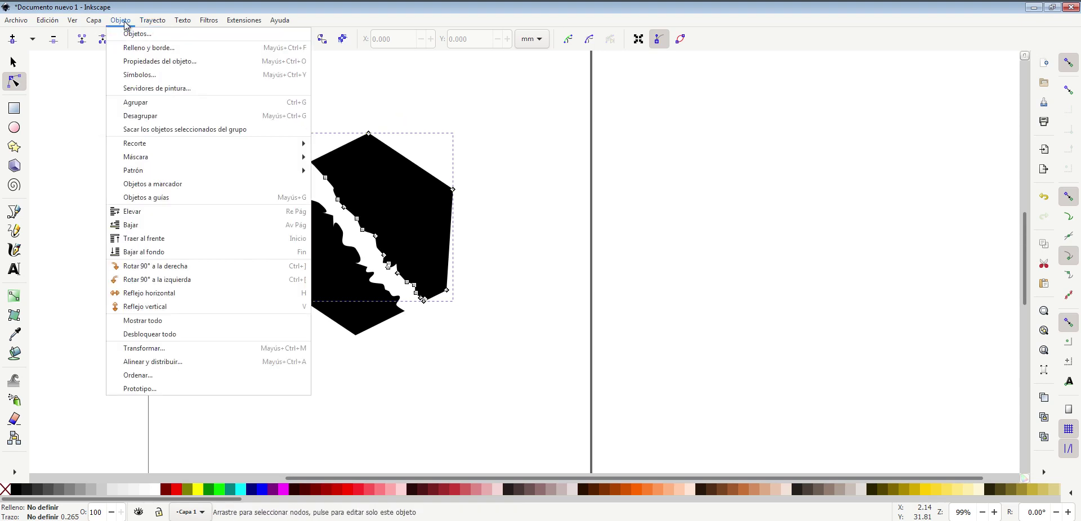
{"action": "mouse_move", "coordinate": [177, 143]}
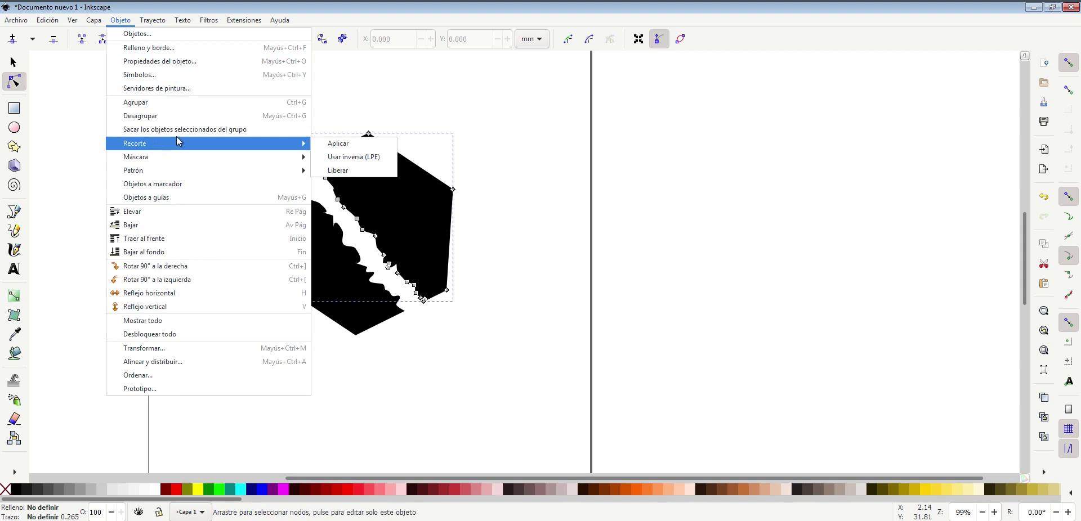
{"action": "left_click", "coordinate": [480, 86]}
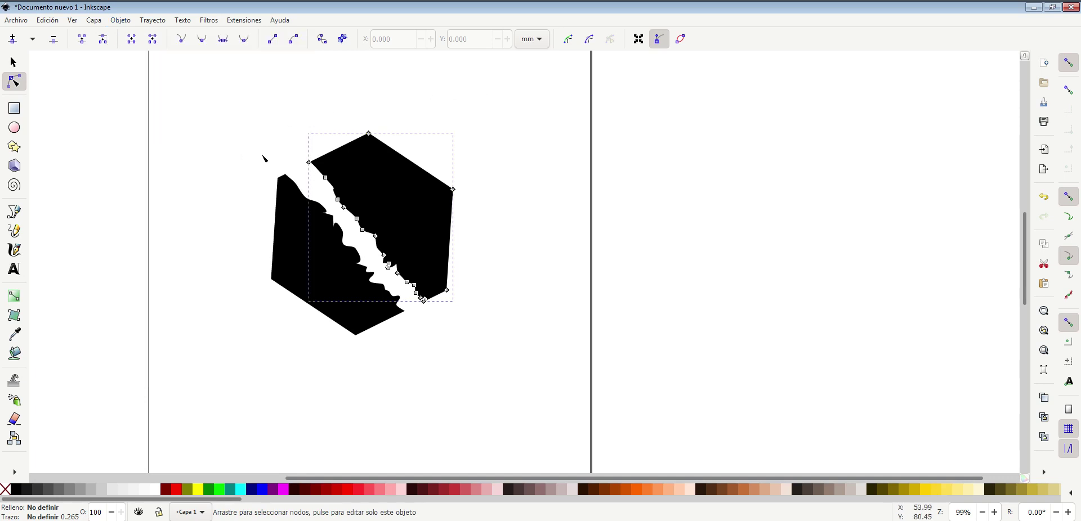
- Undo the jagged cut and set the eraser tremor to 0
{"action": "key", "text": "ctrl+z"}
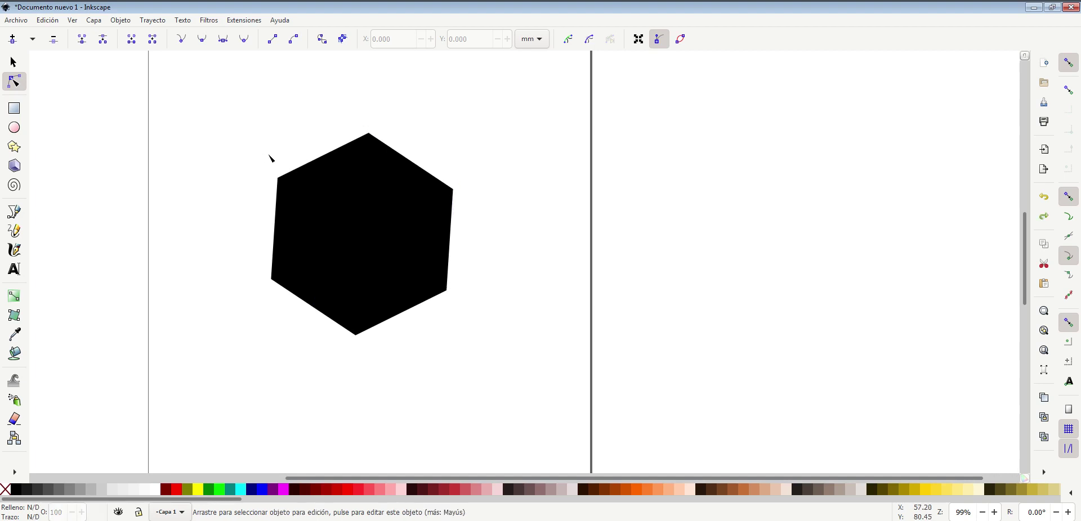
{"action": "left_click", "coordinate": [14, 419]}
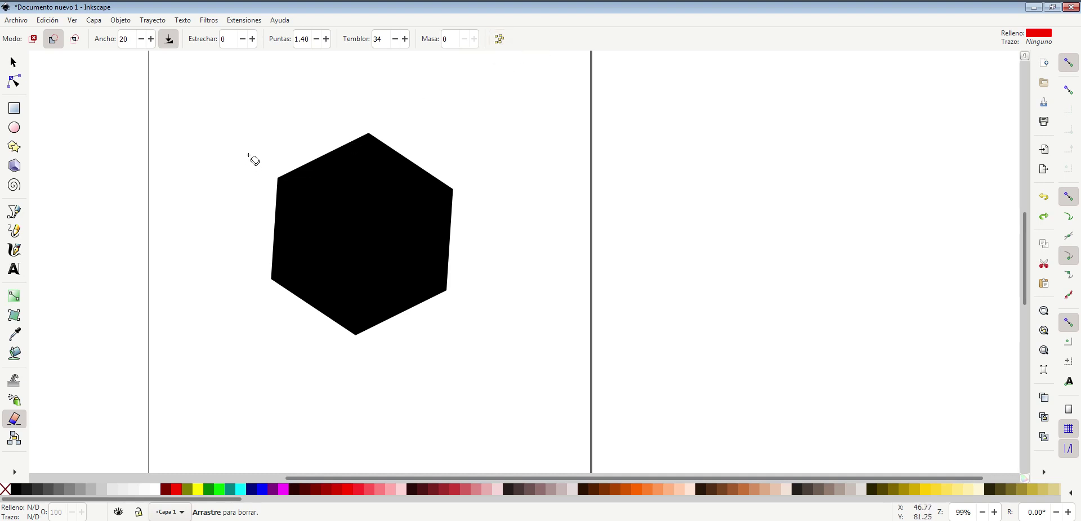
{"action": "left_click", "coordinate": [383, 41]}
{"action": "double_click", "coordinate": [383, 41]}
{"action": "type", "text": "0"}
{"action": "key", "text": "Return"}
{"action": "left_click", "coordinate": [461, 40]}
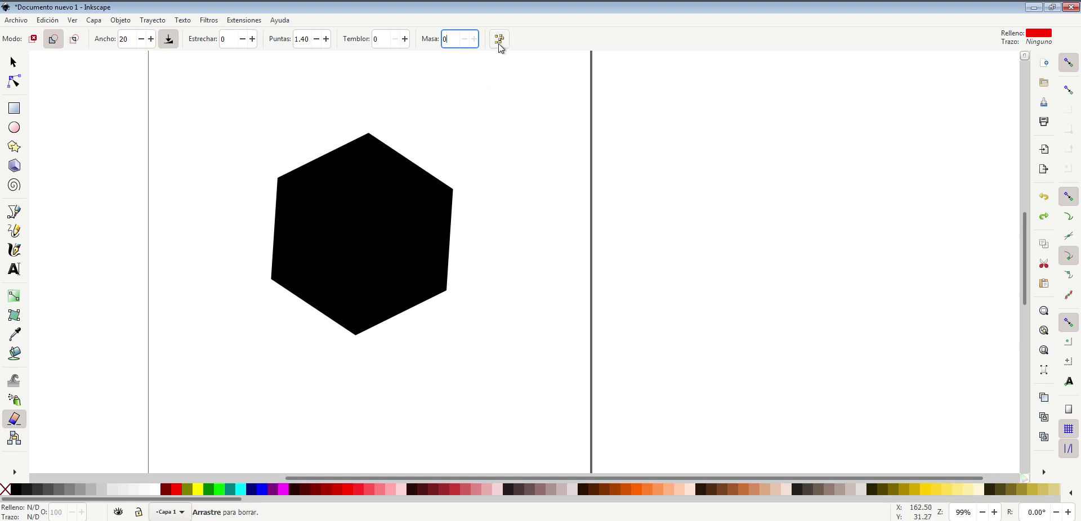
- Cut a smooth diagonal channel through the hexagon, nudge it, then undo
{"action": "left_click_drag", "start_coordinate": [292, 109], "coordinate": [437, 315]}
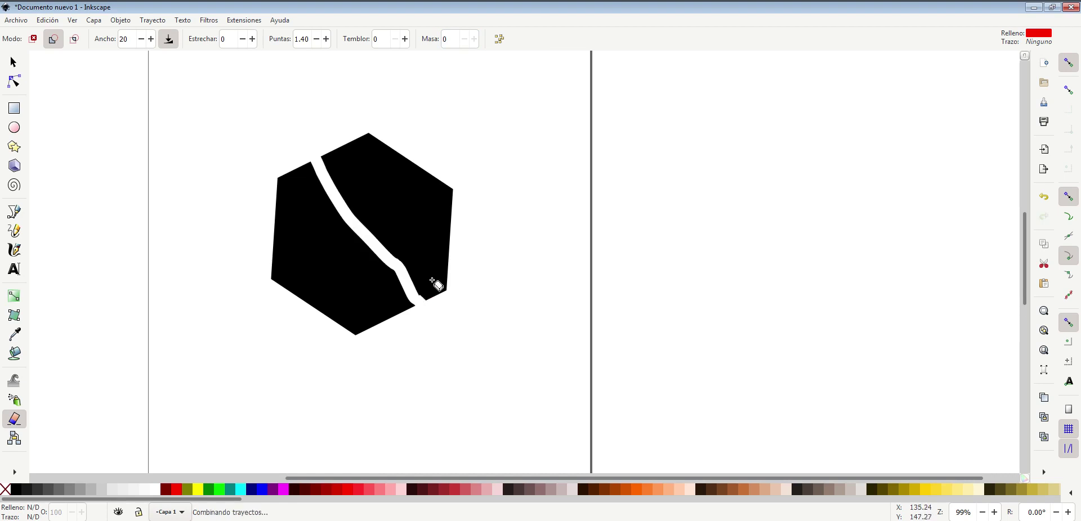
{"action": "left_click", "coordinate": [13, 63]}
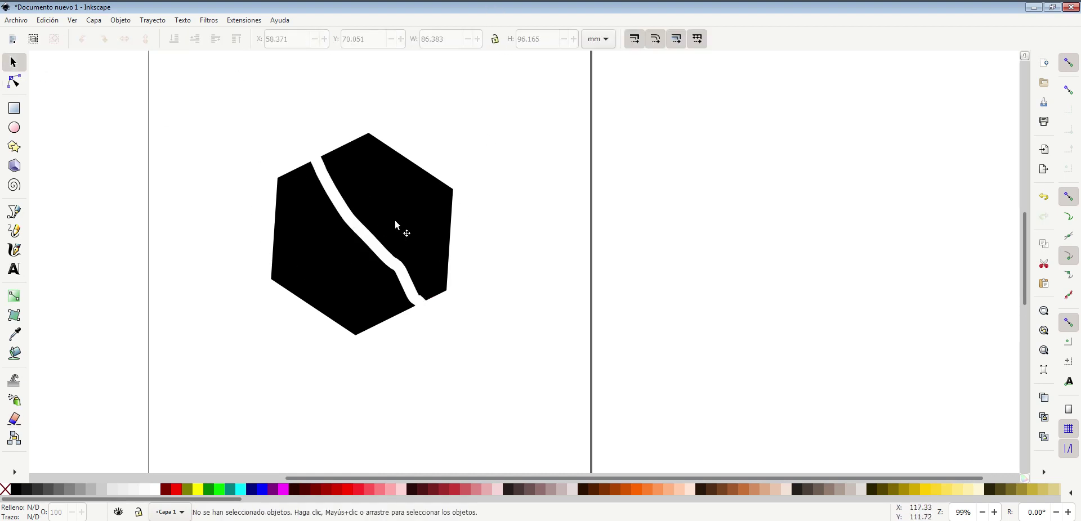
{"action": "left_click", "coordinate": [418, 222]}
{"action": "left_click_drag", "start_coordinate": [418, 219], "coordinate": [427, 227]}
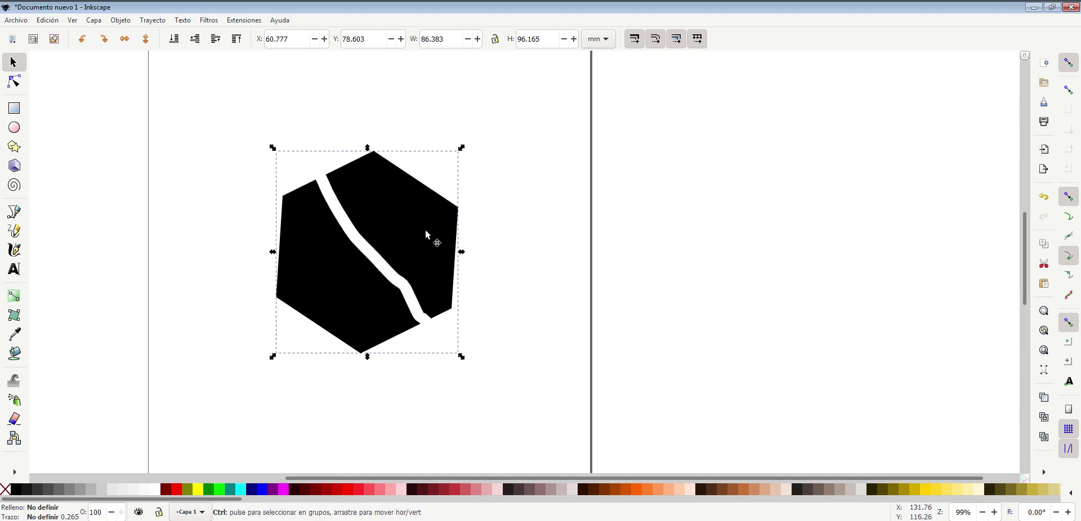
{"action": "key", "text": "ctrl+z"}
{"action": "key", "text": "ctrl+z"}
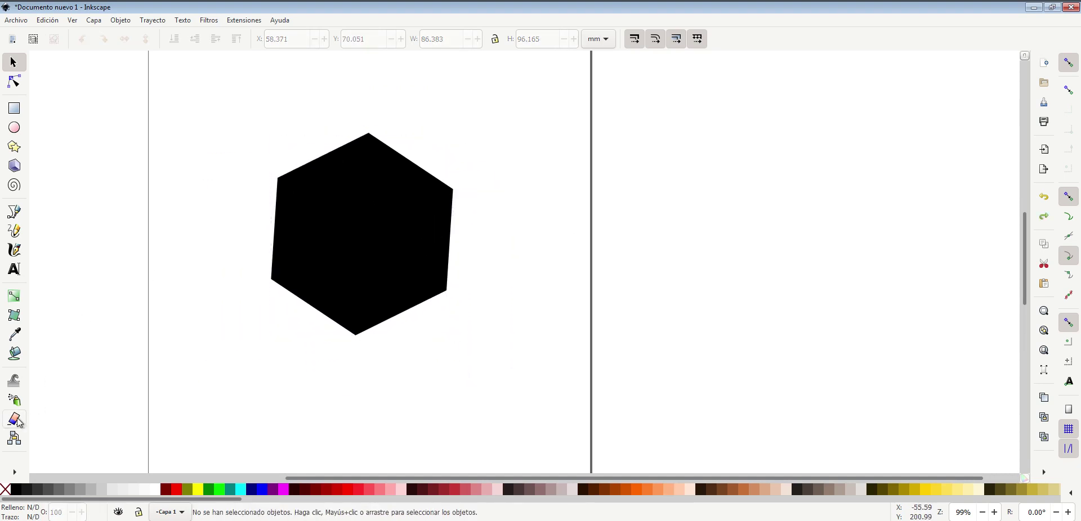
- Split the hexagon with a diagonal cut, move the two pieces apart, then undo everything
{"action": "left_click", "coordinate": [14, 419]}
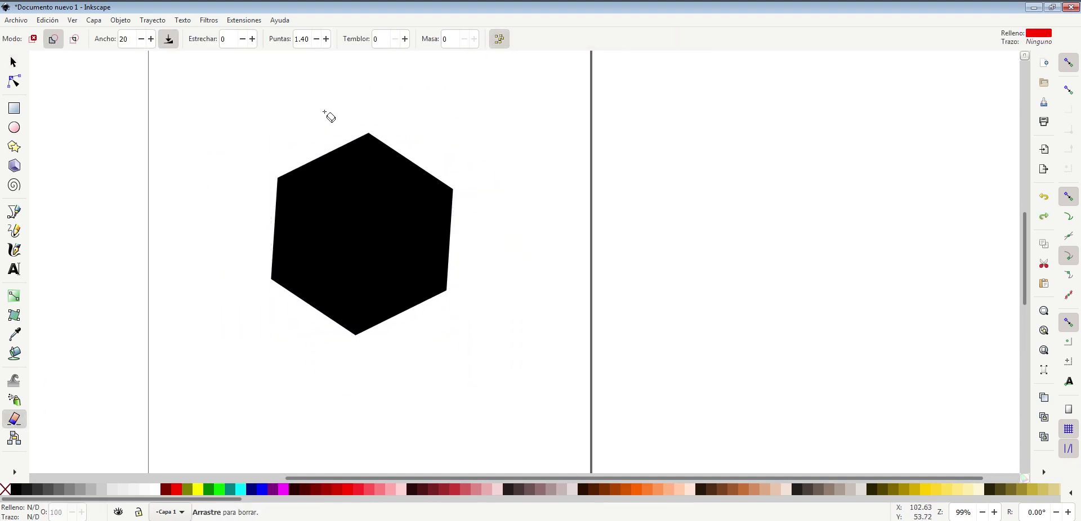
{"action": "left_click_drag", "start_coordinate": [300, 119], "coordinate": [403, 350]}
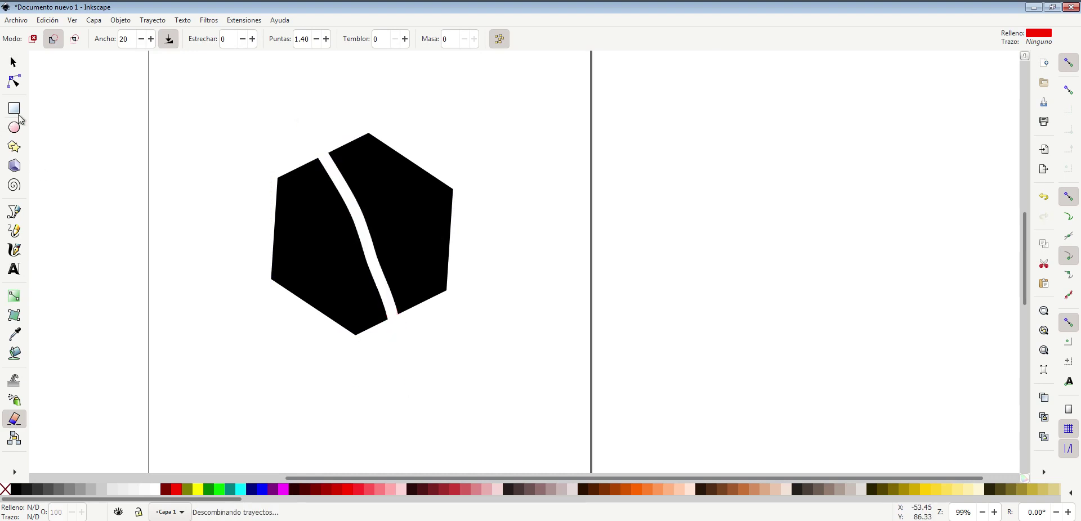
{"action": "left_click", "coordinate": [13, 62]}
{"action": "left_click", "coordinate": [414, 215]}
{"action": "left_click_drag", "start_coordinate": [426, 211], "coordinate": [506, 167]}
{"action": "left_click_drag", "start_coordinate": [302, 241], "coordinate": [187, 352]}
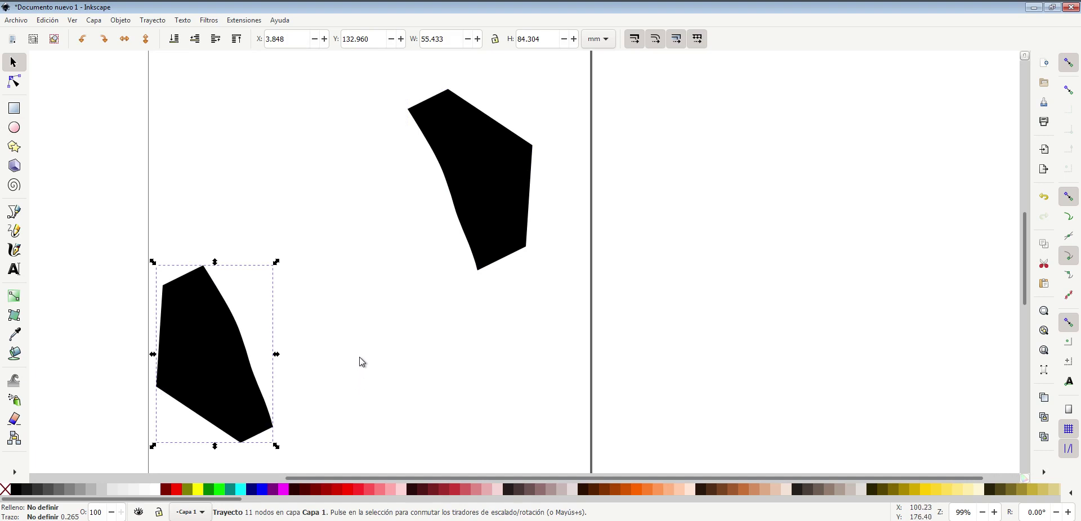
{"action": "key", "text": "ctrl+z"}
{"action": "key", "text": "ctrl+z"}
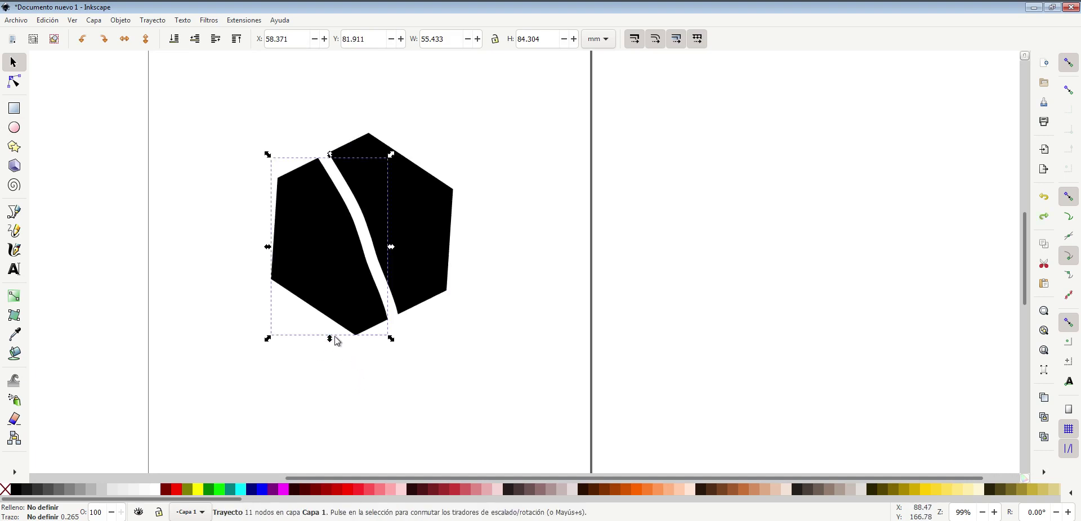
{"action": "key", "text": "ctrl+z"}
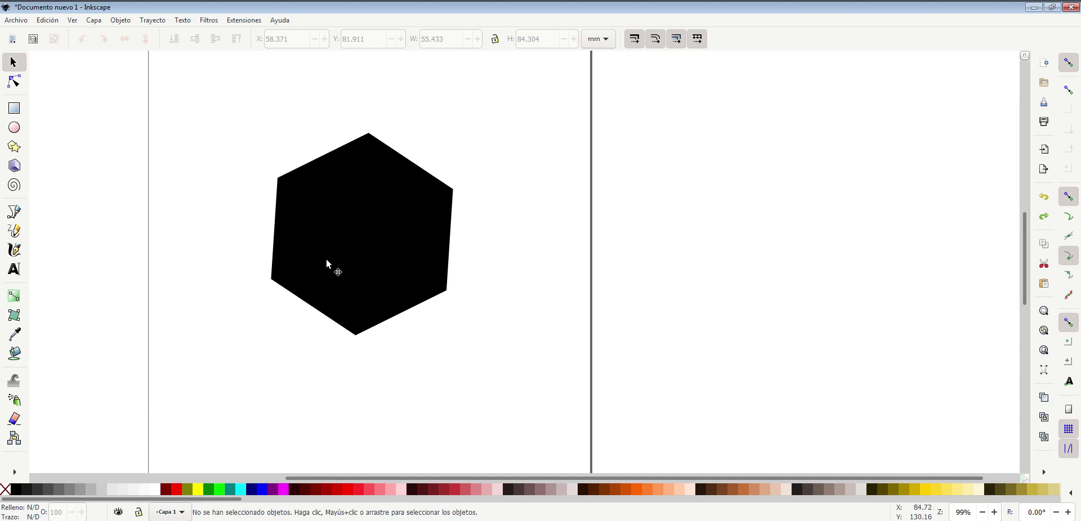
- Select the hexagon and drag a diagonal black-to-white linear gradient across it
{"action": "scroll", "coordinate": [326, 264], "scroll_direction": "down", "scroll_amount": 1}
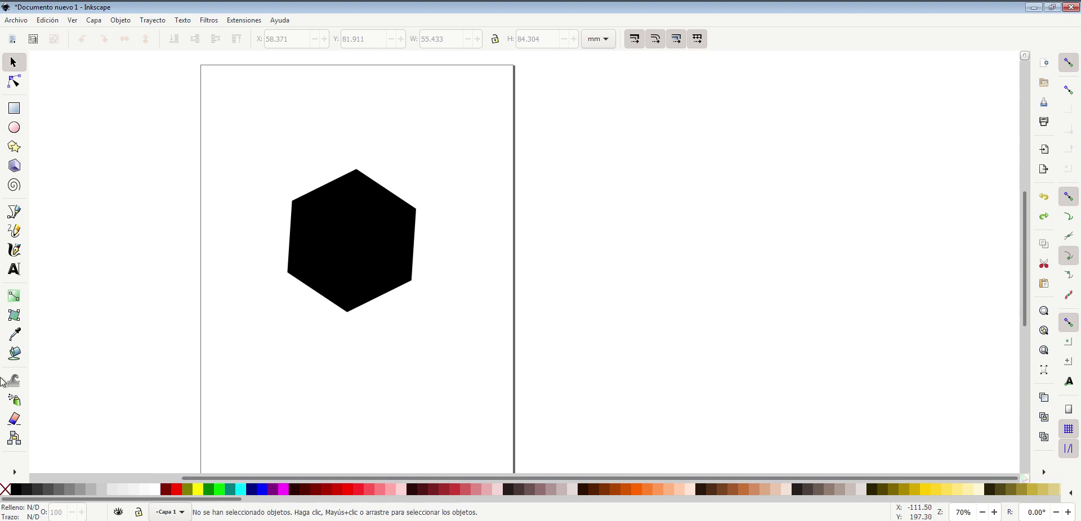
{"action": "left_click", "coordinate": [338, 279]}
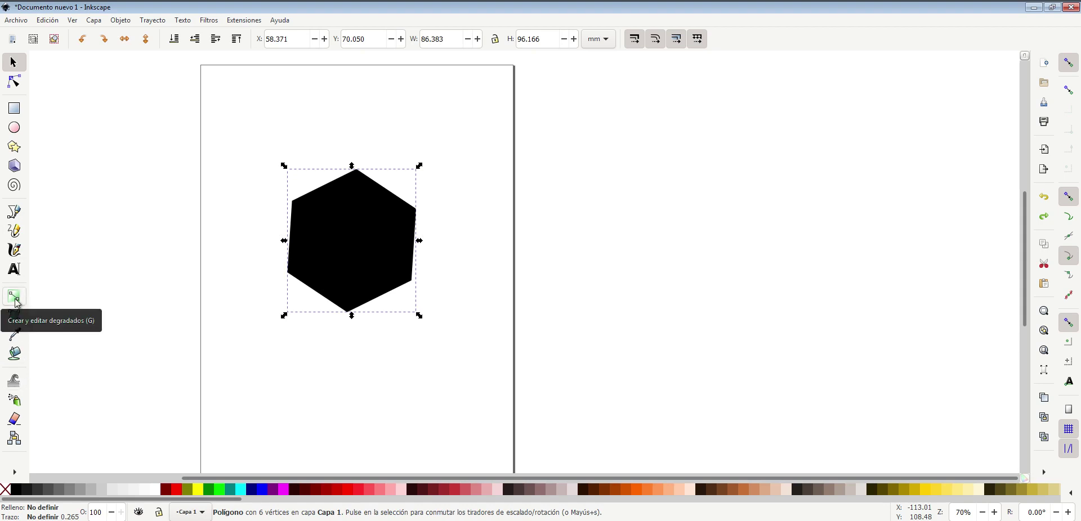
{"action": "left_click", "coordinate": [16, 302]}
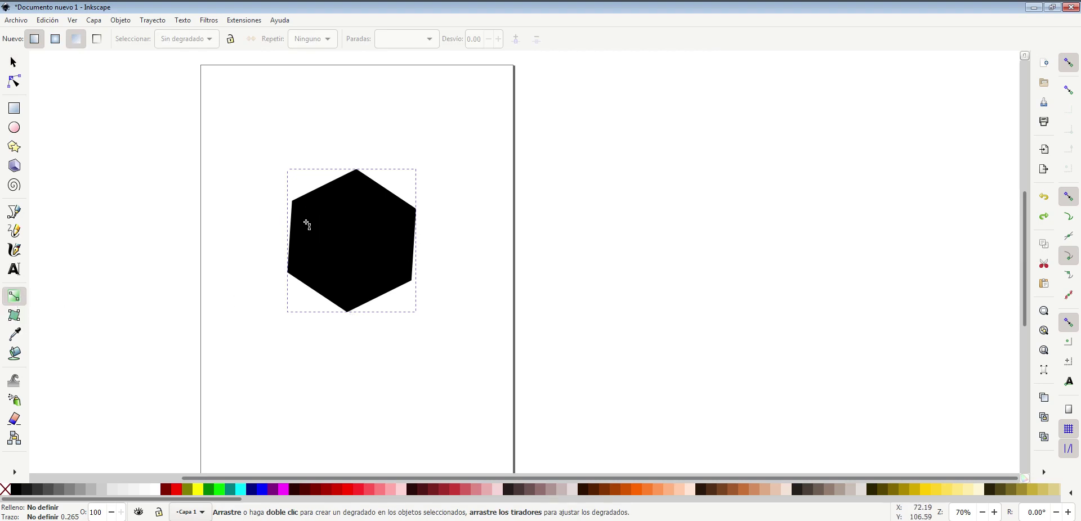
{"action": "mouse_move", "coordinate": [318, 214]}
{"action": "left_mouse_down"}
{"action": "mouse_move", "coordinate": [410, 280]}
{"action": "mouse_move", "coordinate": [386, 277]}
{"action": "mouse_move", "coordinate": [422, 290]}
{"action": "mouse_move", "coordinate": [385, 264]}
{"action": "mouse_move", "coordinate": [422, 277]}
{"action": "left_mouse_up"}
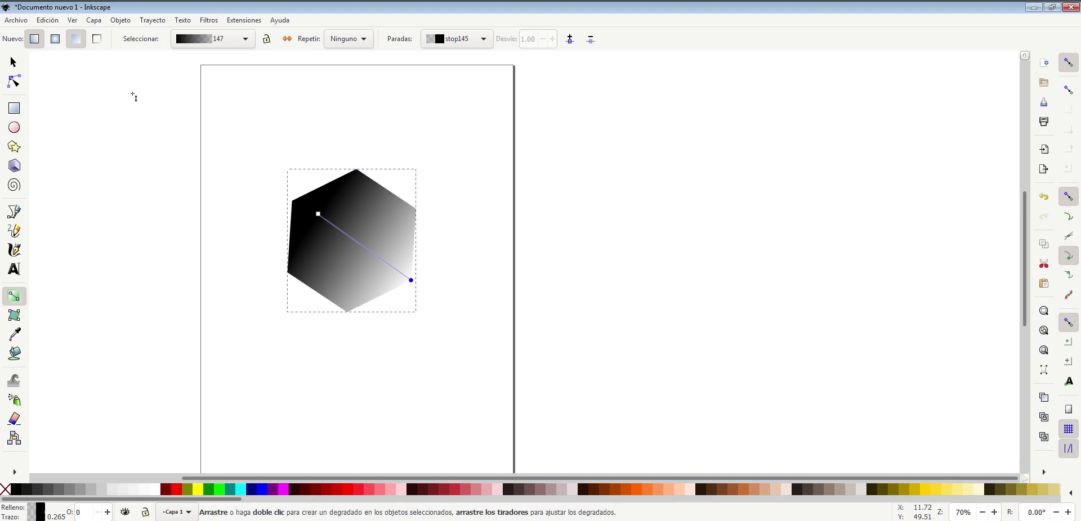
- Dock Fill and Stroke via the context menu and snap the gradient end to the lower-right vertex
{"action": "right_click", "coordinate": [372, 210]}
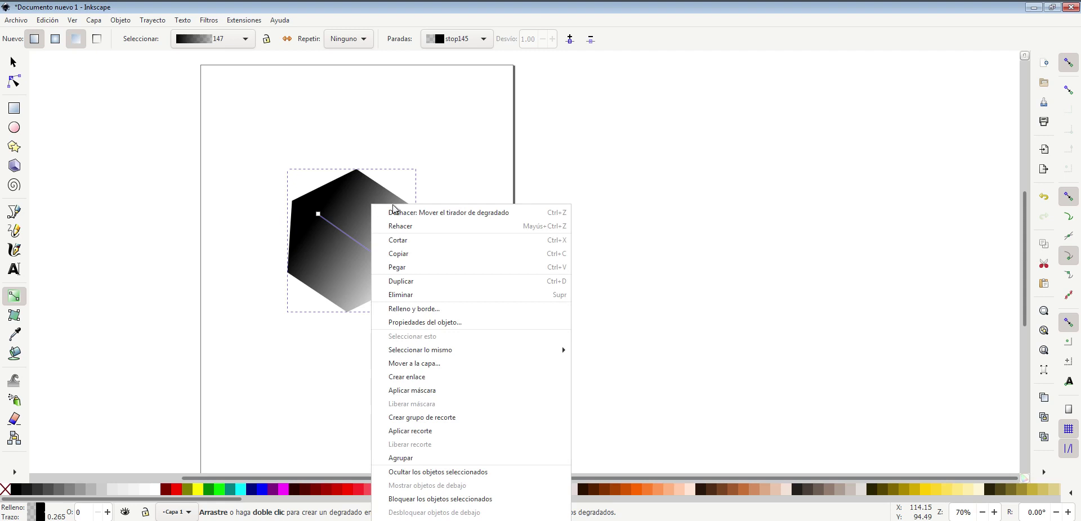
{"action": "left_click", "coordinate": [426, 316]}
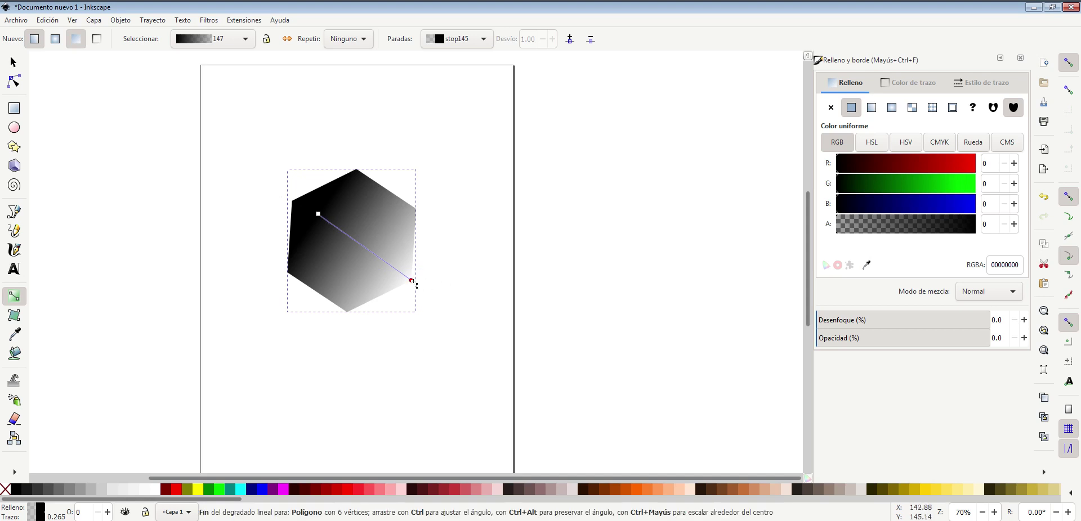
{"action": "mouse_move", "coordinate": [412, 280]}
{"action": "left_mouse_down"}
{"action": "mouse_move", "coordinate": [337, 265]}
{"action": "mouse_move", "coordinate": [409, 295]}
{"action": "left_mouse_up"}
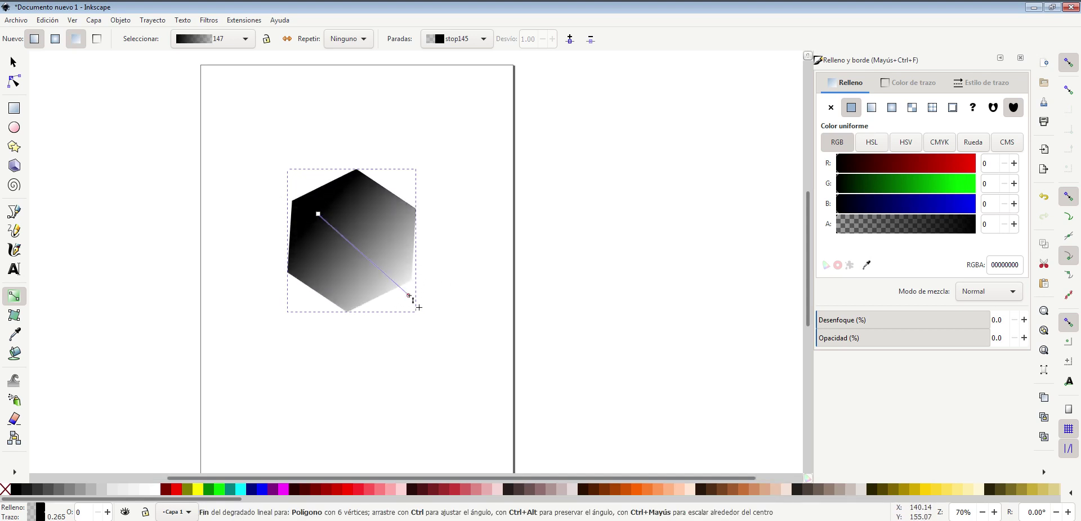
{"action": "mouse_move", "coordinate": [319, 214]}
{"action": "left_mouse_down"}
{"action": "mouse_move", "coordinate": [374, 253]}
{"action": "mouse_move", "coordinate": [333, 206]}
{"action": "left_mouse_up"}
{"action": "left_click", "coordinate": [334, 207]}
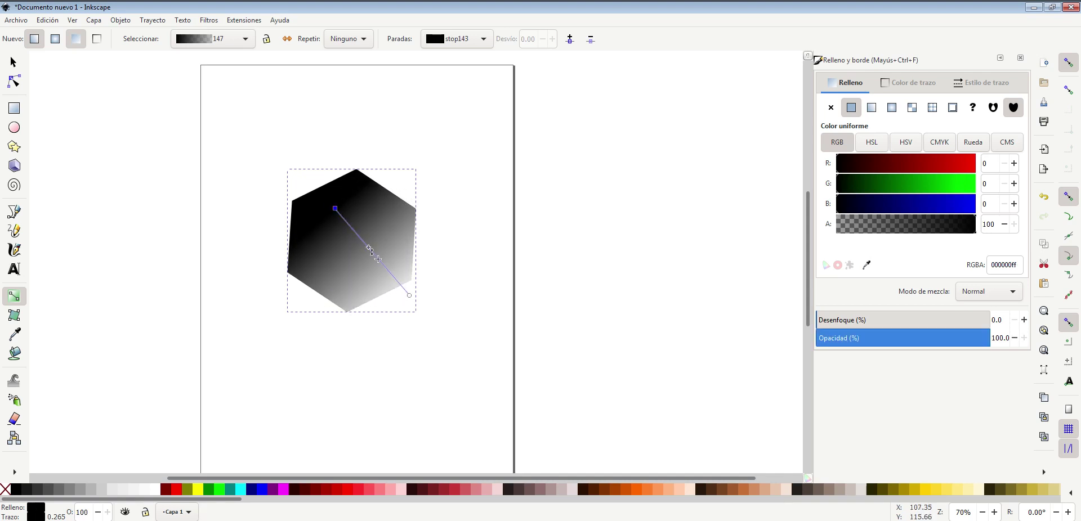
{"action": "left_click_drag", "start_coordinate": [410, 295], "coordinate": [396, 272]}
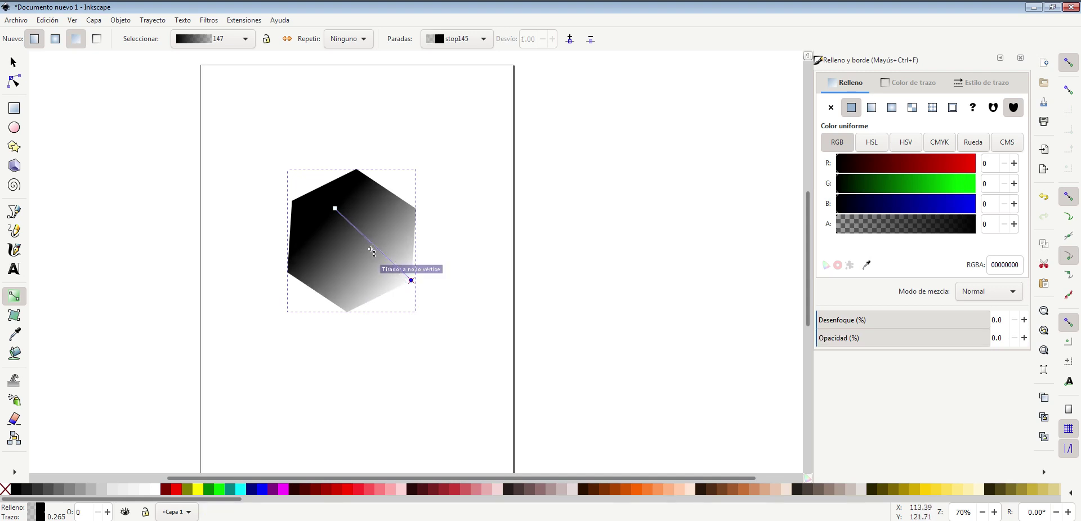
- Add a green stop midway along the gradient and slide it toward the end
{"action": "scroll", "coordinate": [421, 244], "scroll_direction": "up", "scroll_amount": 3, "text": "ctrl"}
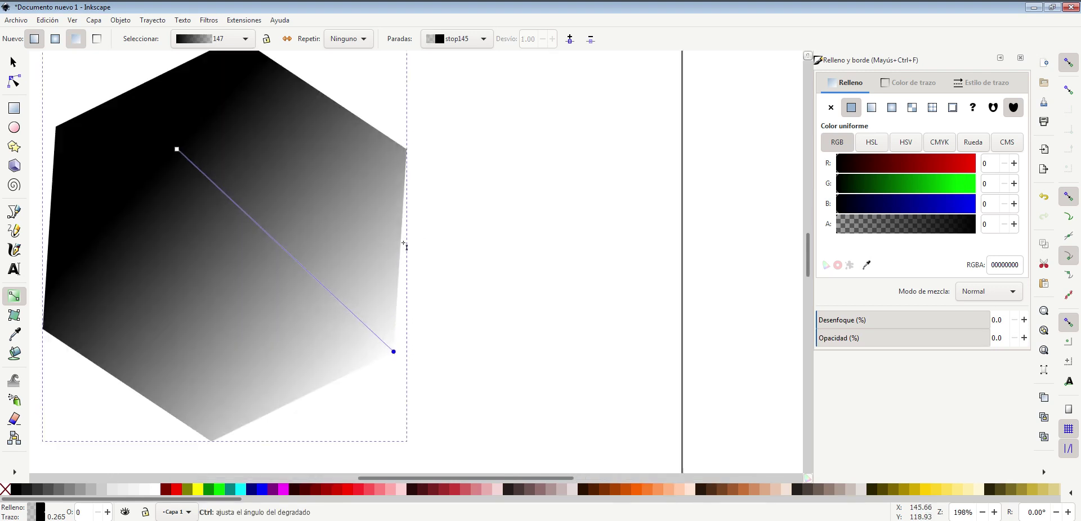
{"action": "double_click", "coordinate": [290, 256]}
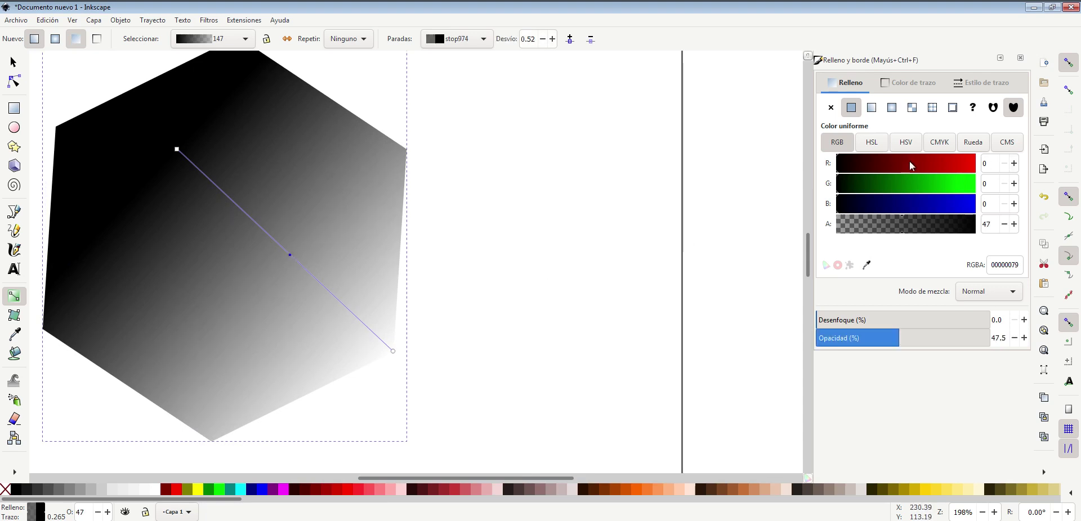
{"action": "mouse_move", "coordinate": [916, 182]}
{"action": "left_mouse_down"}
{"action": "mouse_move", "coordinate": [938, 190]}
{"action": "mouse_move", "coordinate": [902, 185]}
{"action": "mouse_move", "coordinate": [923, 190]}
{"action": "left_mouse_up"}
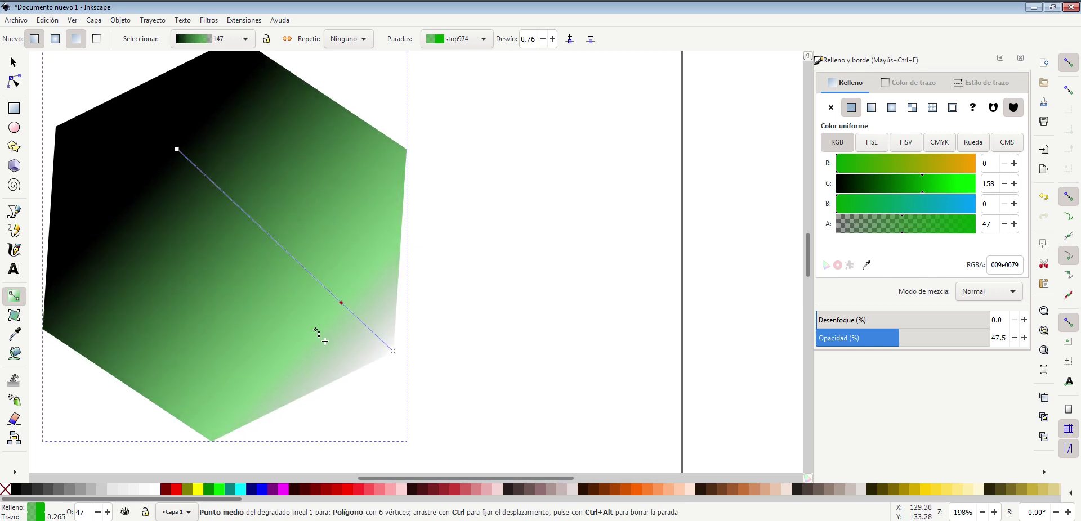
{"action": "left_click_drag", "start_coordinate": [236, 275], "coordinate": [329, 293]}
{"action": "left_click_drag", "start_coordinate": [393, 352], "coordinate": [391, 339]}
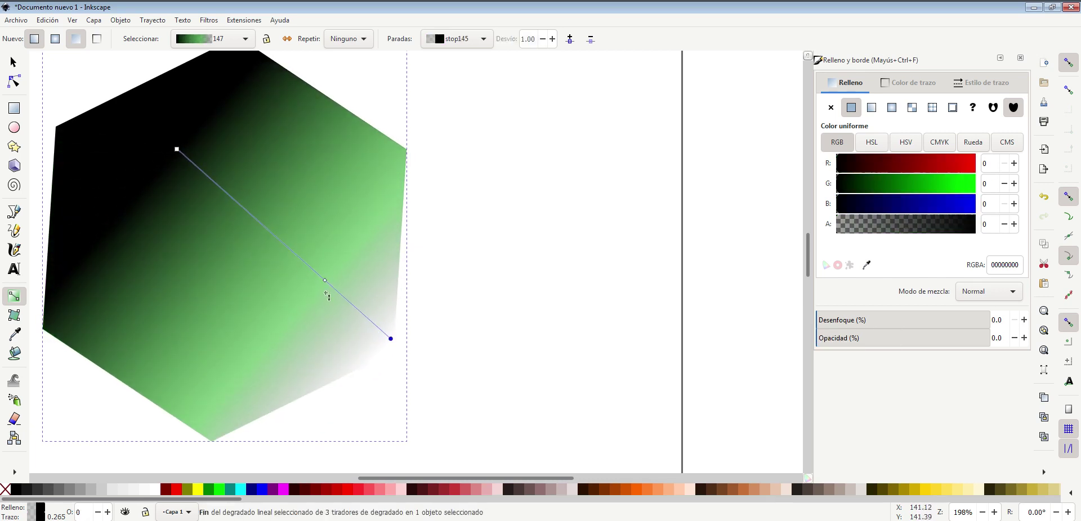
- Add a yellow-green (9cdc00) stop near the start and move it to offset 0.43
{"action": "double_click", "coordinate": [232, 197]}
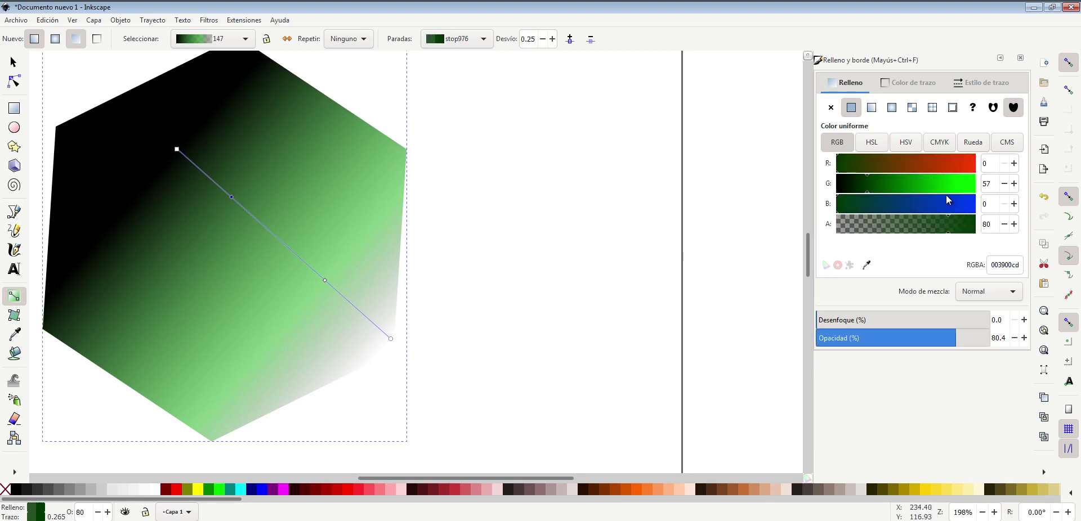
{"action": "left_click", "coordinate": [960, 180]}
{"action": "left_click_drag", "start_coordinate": [959, 164], "coordinate": [923, 172]}
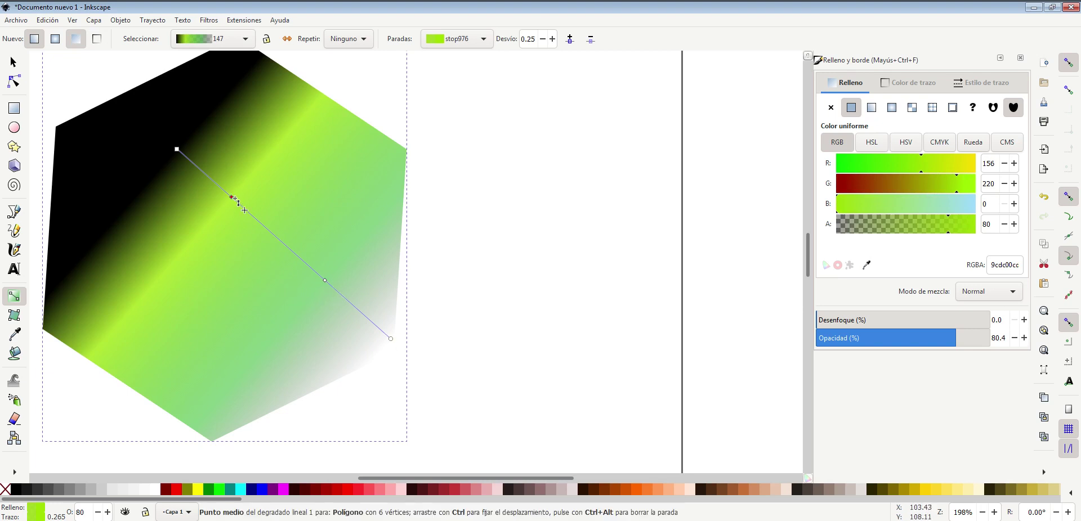
{"action": "mouse_move", "coordinate": [231, 196]}
{"action": "left_mouse_down"}
{"action": "mouse_move", "coordinate": [340, 277]}
{"action": "mouse_move", "coordinate": [242, 224]}
{"action": "mouse_move", "coordinate": [292, 222]}
{"action": "left_mouse_up"}
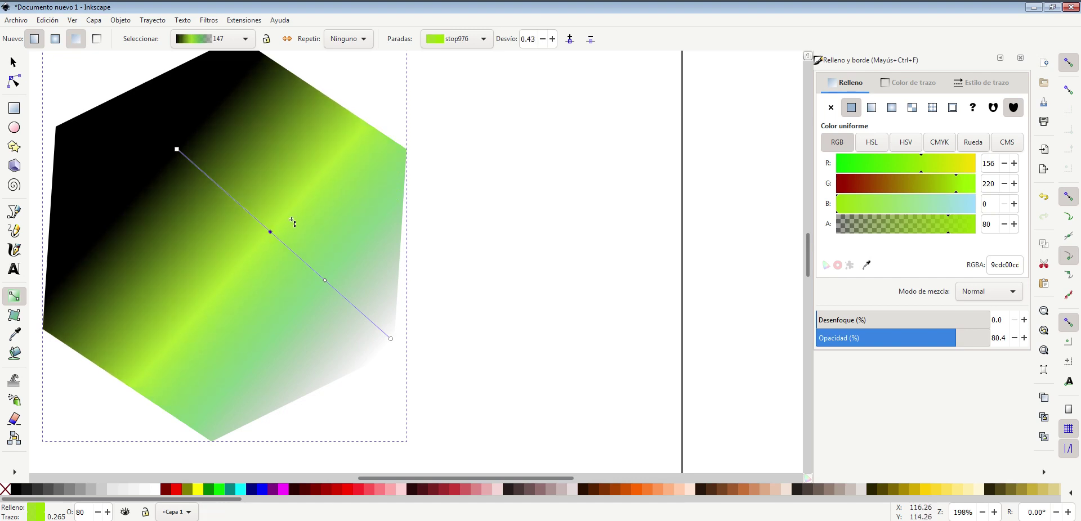
{"action": "scroll", "coordinate": [290, 222], "scroll_direction": "down", "scroll_amount": 1}
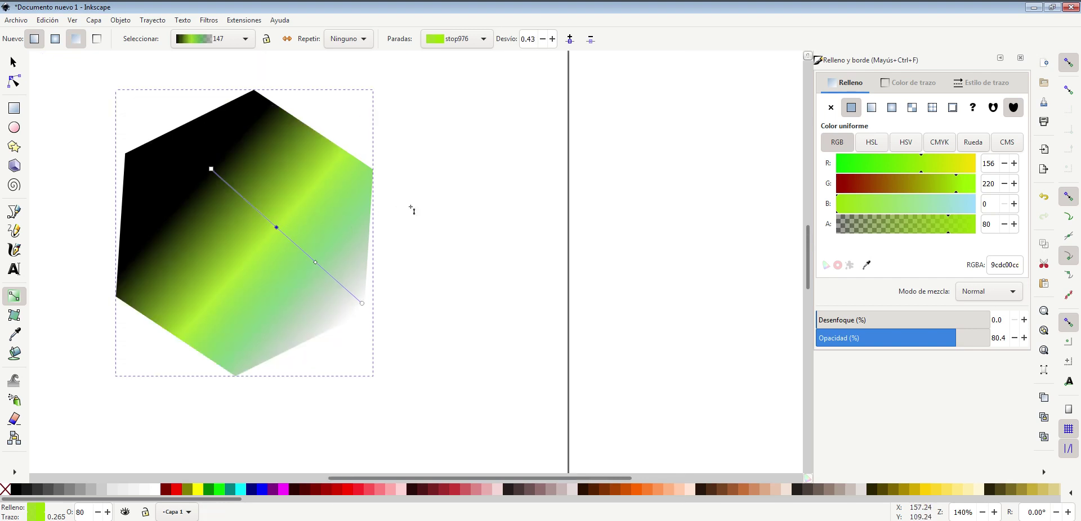
- Switch the fill to a radial gradient, reshape its ellipse, then change it to a mesh gradient
{"action": "left_click", "coordinate": [871, 108]}
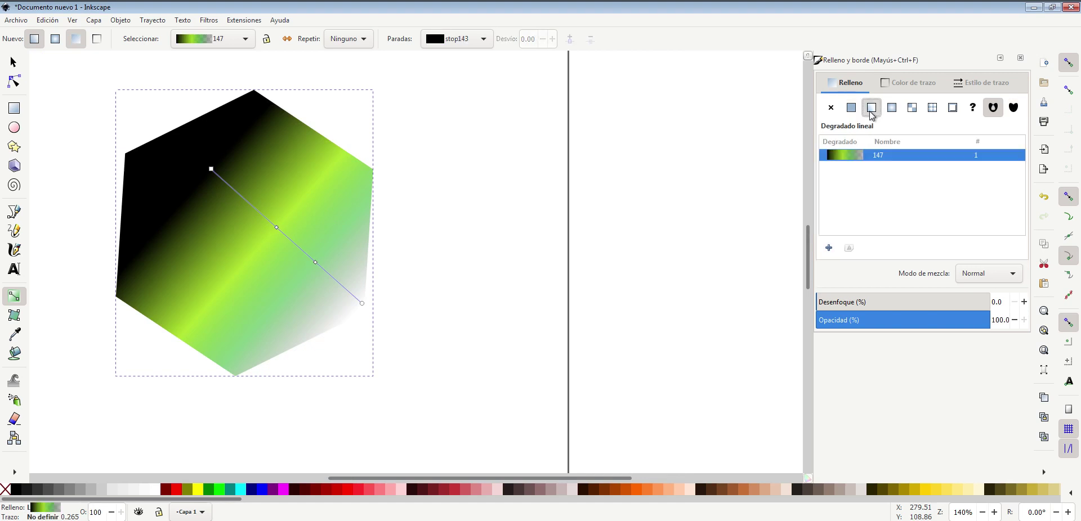
{"action": "left_click", "coordinate": [891, 109]}
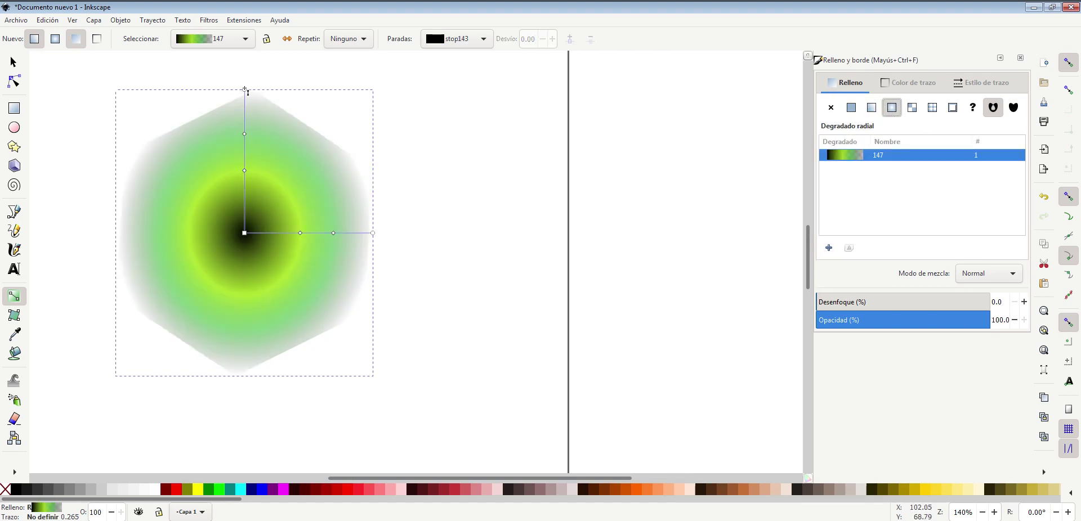
{"action": "mouse_move", "coordinate": [245, 90]}
{"action": "left_mouse_down"}
{"action": "mouse_move", "coordinate": [229, 268]}
{"action": "mouse_move", "coordinate": [382, 186]}
{"action": "left_mouse_up"}
{"action": "mouse_move", "coordinate": [304, 212]}
{"action": "left_mouse_down"}
{"action": "mouse_move", "coordinate": [265, 219]}
{"action": "mouse_move", "coordinate": [300, 214]}
{"action": "left_mouse_up"}
{"action": "left_click_drag", "start_coordinate": [382, 187], "coordinate": [341, 189]}
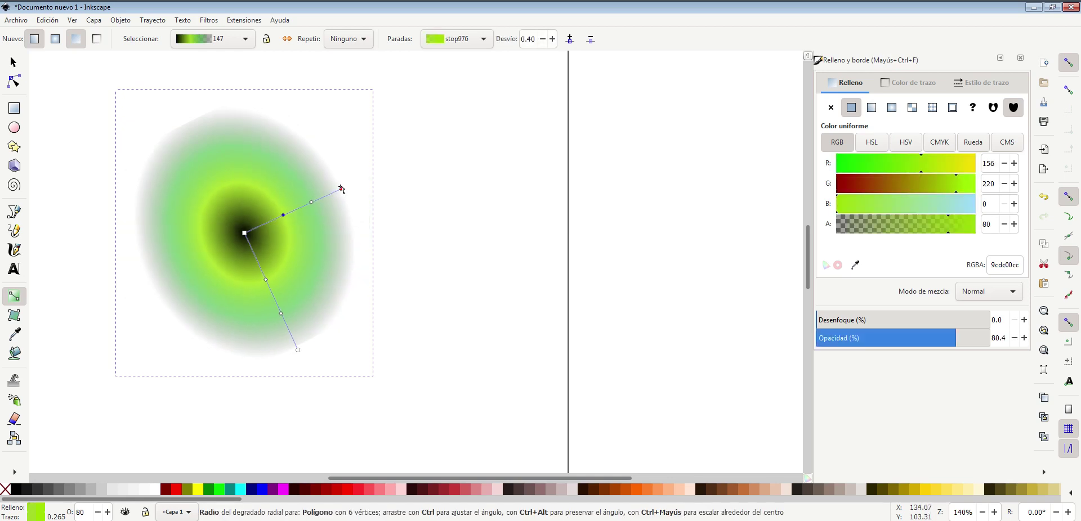
{"action": "left_click", "coordinate": [896, 113]}
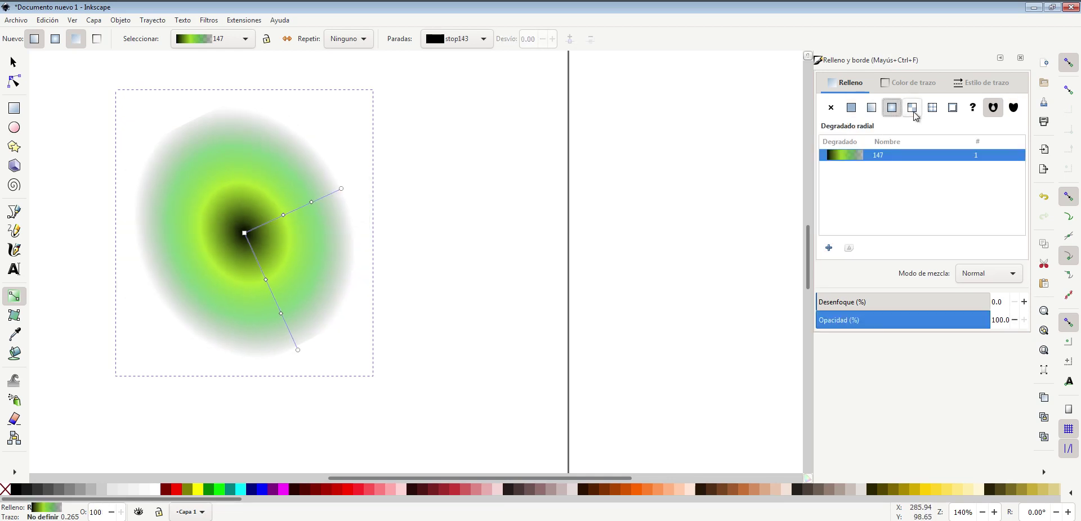
{"action": "left_click", "coordinate": [912, 111]}
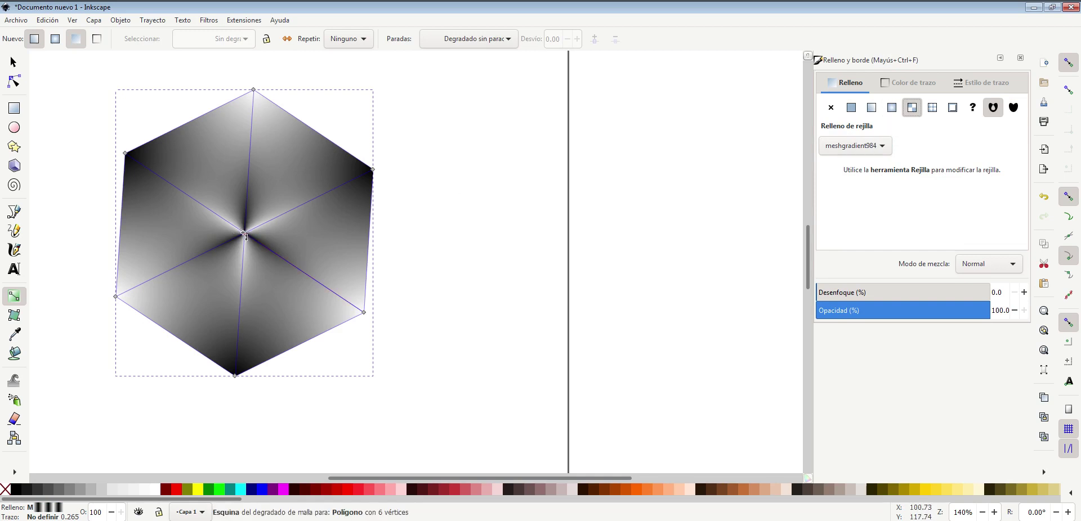
- Bend a mesh edge into a curve and undo several accidental linear gradients
{"action": "mouse_move", "coordinate": [254, 238]}
{"action": "left_mouse_down"}
{"action": "mouse_move", "coordinate": [305, 221]}
{"action": "mouse_move", "coordinate": [362, 243]}
{"action": "mouse_move", "coordinate": [338, 254]}
{"action": "left_mouse_up"}
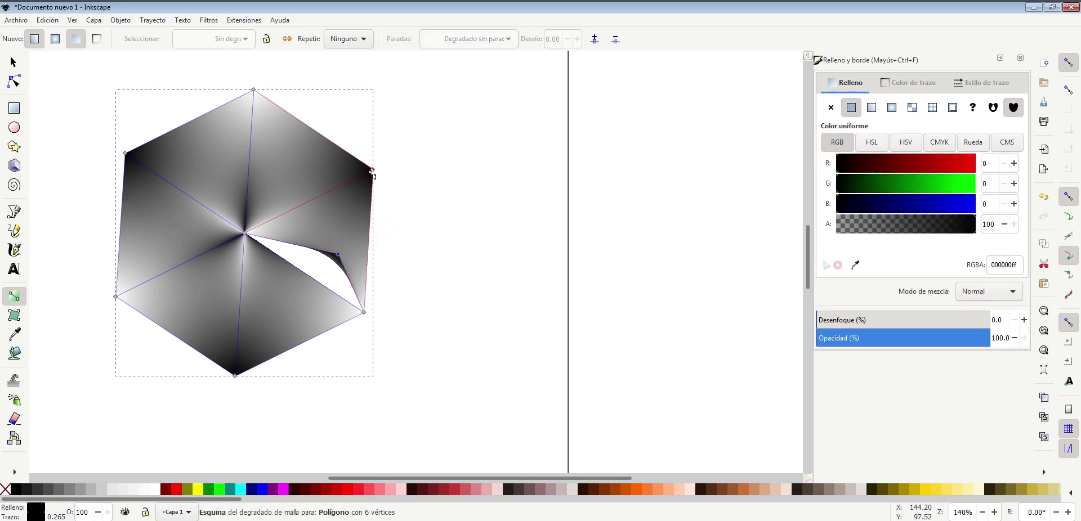
{"action": "mouse_move", "coordinate": [370, 172]}
{"action": "left_mouse_down"}
{"action": "mouse_move", "coordinate": [327, 201]}
{"action": "mouse_move", "coordinate": [217, 225]}
{"action": "mouse_move", "coordinate": [130, 278]}
{"action": "mouse_move", "coordinate": [140, 273]}
{"action": "left_mouse_up"}
{"action": "key", "text": "ctrl+z"}
{"action": "key", "text": "ctrl+z"}
{"action": "key", "text": "ctrl+z"}
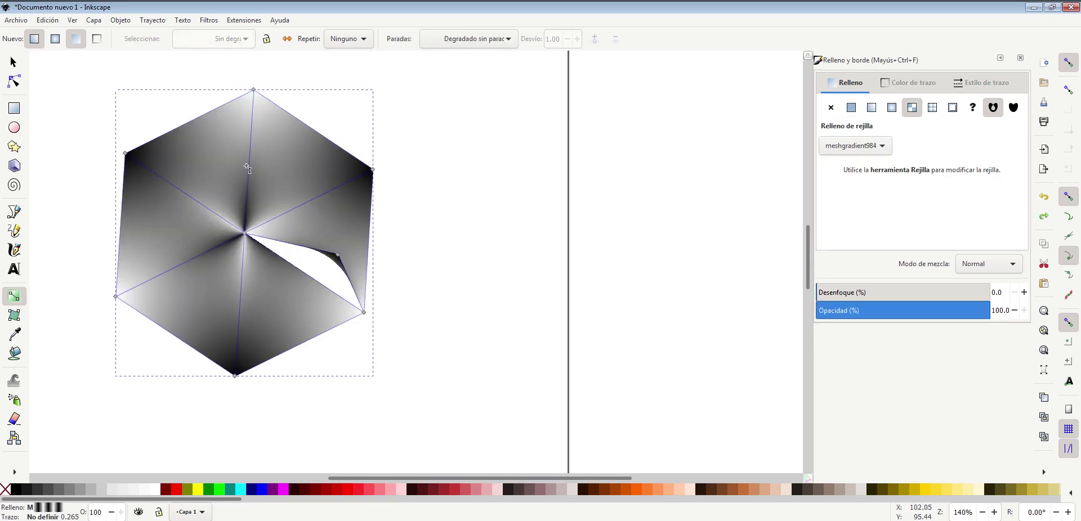
{"action": "scroll", "coordinate": [250, 150], "scroll_direction": "up", "scroll_amount": 1, "text": "ctrl"}
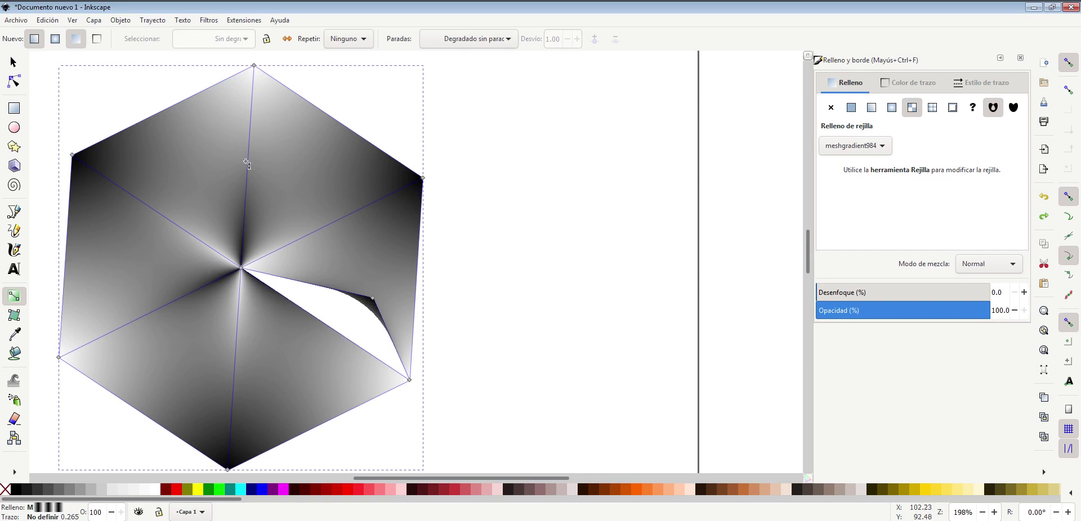
{"action": "double_click", "coordinate": [248, 164]}
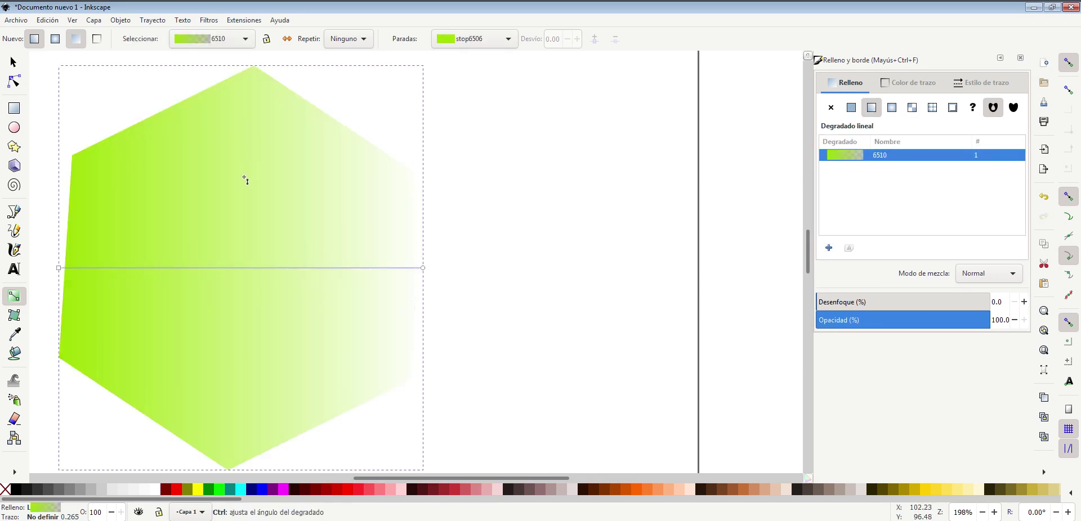
{"action": "key", "text": "ctrl+z"}
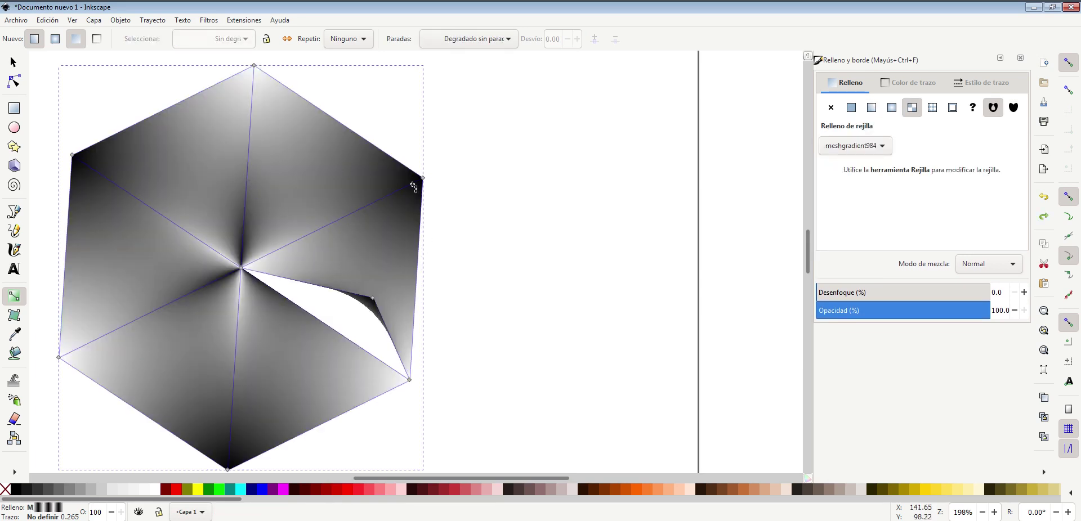
{"action": "double_click", "coordinate": [327, 331]}
{"action": "key", "text": "ctrl+z"}
{"action": "left_click_drag", "start_coordinate": [235, 358], "coordinate": [297, 367]}
{"action": "key", "text": "ctrl+z"}
- Drag the top and lower-right mesh corners inward and zoom out to 140%
{"action": "mouse_move", "coordinate": [410, 380]}
{"action": "left_mouse_down"}
{"action": "mouse_move", "coordinate": [444, 333]}
{"action": "mouse_move", "coordinate": [268, 96]}
{"action": "left_mouse_up"}
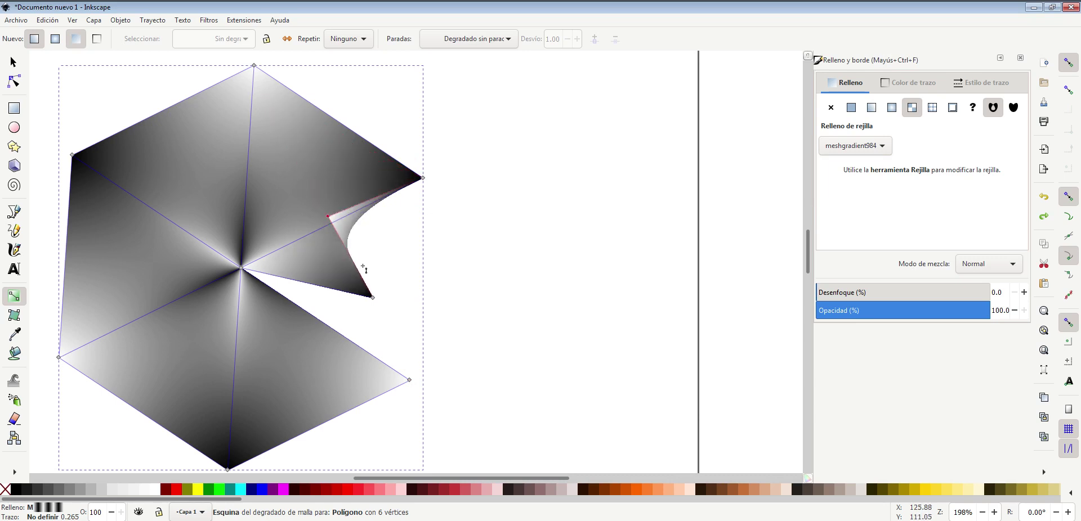
{"action": "mouse_move", "coordinate": [268, 96]}
{"action": "left_mouse_down"}
{"action": "mouse_move", "coordinate": [353, 283]}
{"action": "mouse_move", "coordinate": [331, 259]}
{"action": "left_mouse_up"}
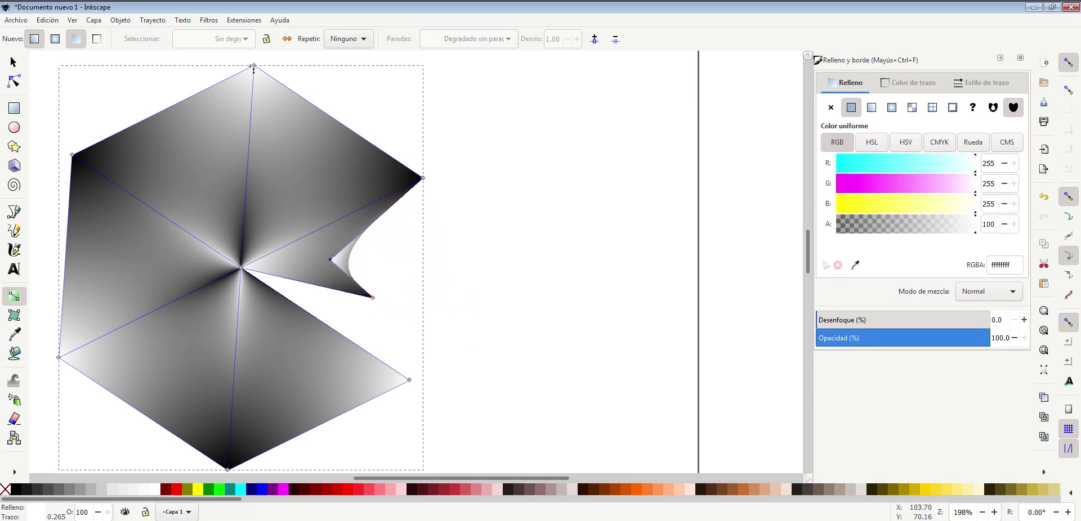
{"action": "mouse_move", "coordinate": [255, 67]}
{"action": "left_mouse_down"}
{"action": "mouse_move", "coordinate": [232, 203]}
{"action": "mouse_move", "coordinate": [134, 94]}
{"action": "mouse_move", "coordinate": [245, 151]}
{"action": "mouse_move", "coordinate": [221, 185]}
{"action": "mouse_move", "coordinate": [242, 227]}
{"action": "mouse_move", "coordinate": [198, 95]}
{"action": "left_mouse_up"}
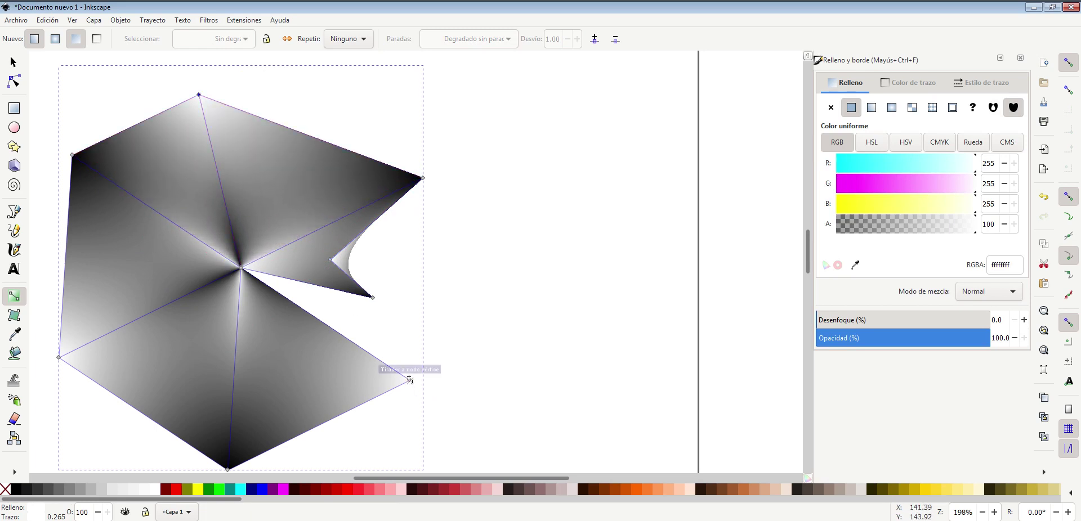
{"action": "mouse_move", "coordinate": [410, 383]}
{"action": "left_mouse_down"}
{"action": "mouse_move", "coordinate": [270, 368]}
{"action": "mouse_move", "coordinate": [349, 397]}
{"action": "left_mouse_up"}
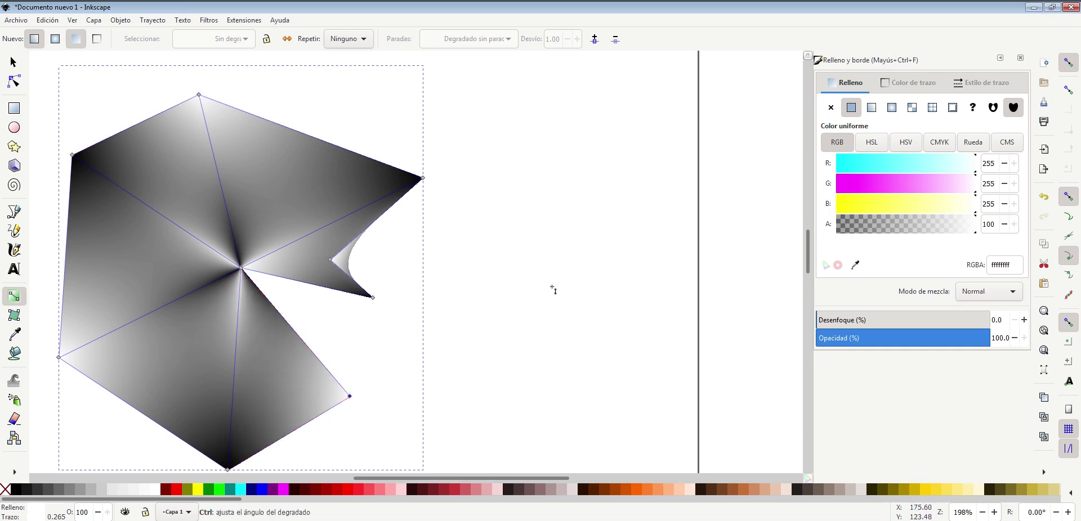
{"action": "scroll", "coordinate": [534, 288], "scroll_direction": "down", "scroll_amount": 1, "text": "ctrl"}
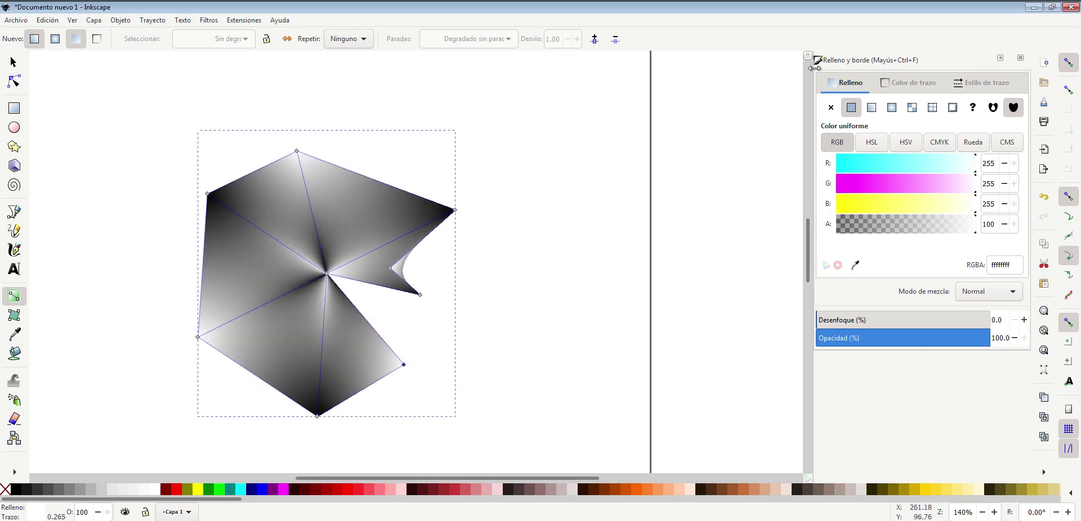
- Try mesh and striped fills on the hexagon, then apply the white checkerboard pattern
{"action": "left_click", "coordinate": [912, 108]}
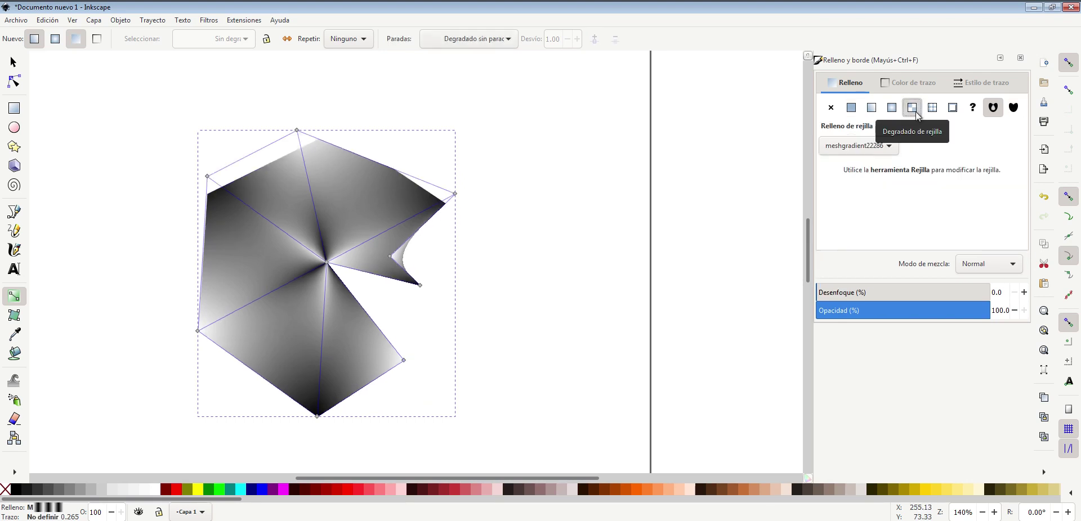
{"action": "left_click", "coordinate": [932, 108]}
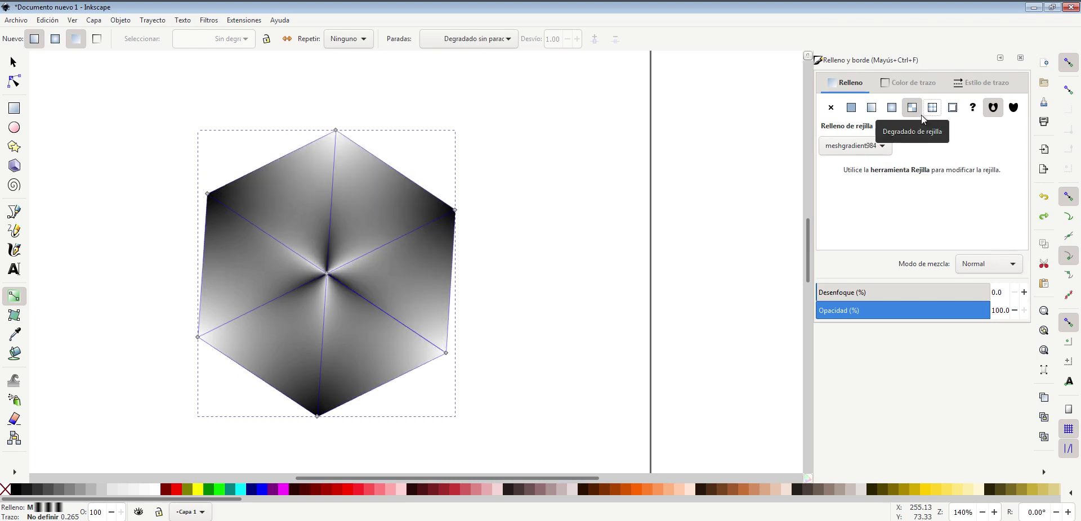
{"action": "left_click", "coordinate": [932, 107]}
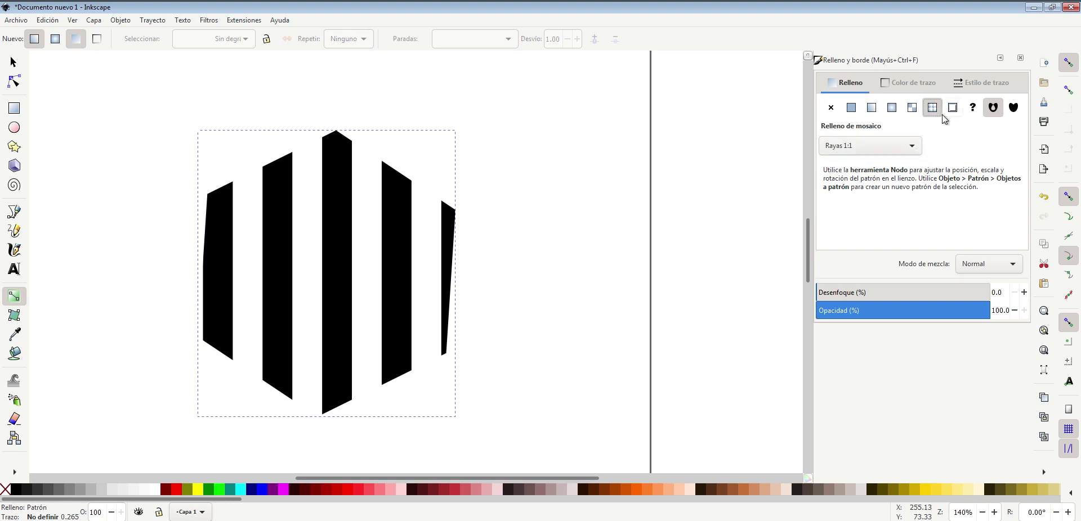
{"action": "left_click", "coordinate": [911, 149]}
{"action": "scroll", "coordinate": [890, 276], "scroll_direction": "down", "scroll_amount": 3}
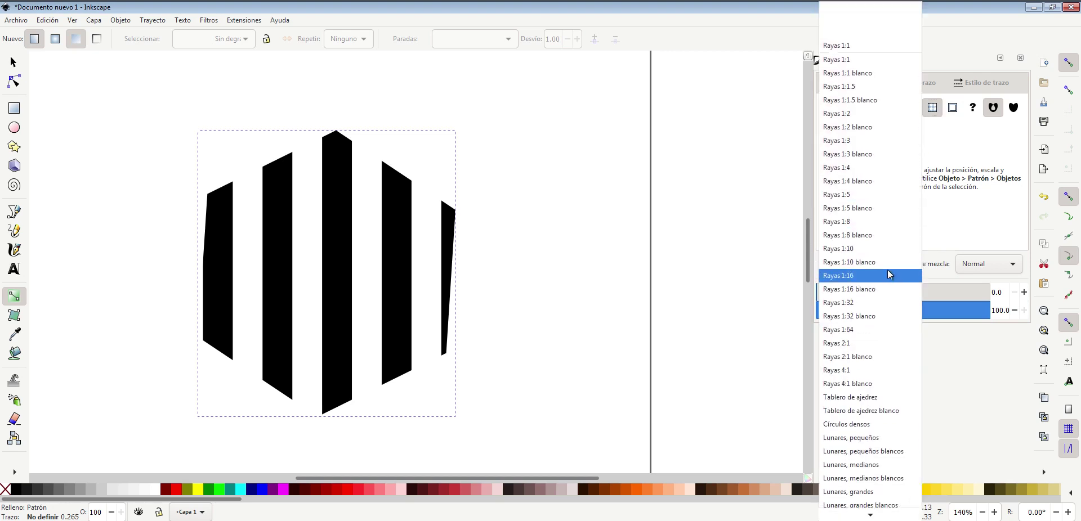
{"action": "scroll", "coordinate": [885, 270], "scroll_direction": "down", "scroll_amount": 1}
{"action": "left_click", "coordinate": [853, 336]}
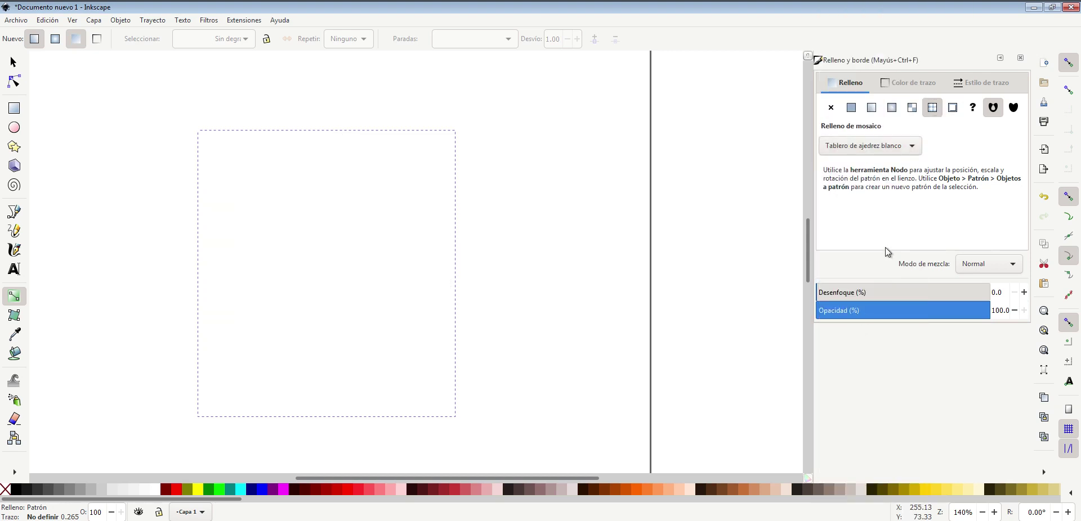
- Try the Rayas 1:8 and Círculos densos patterns, then switch to a linear gradient fill
{"action": "left_click", "coordinate": [910, 148]}
{"action": "left_click", "coordinate": [873, 323]}
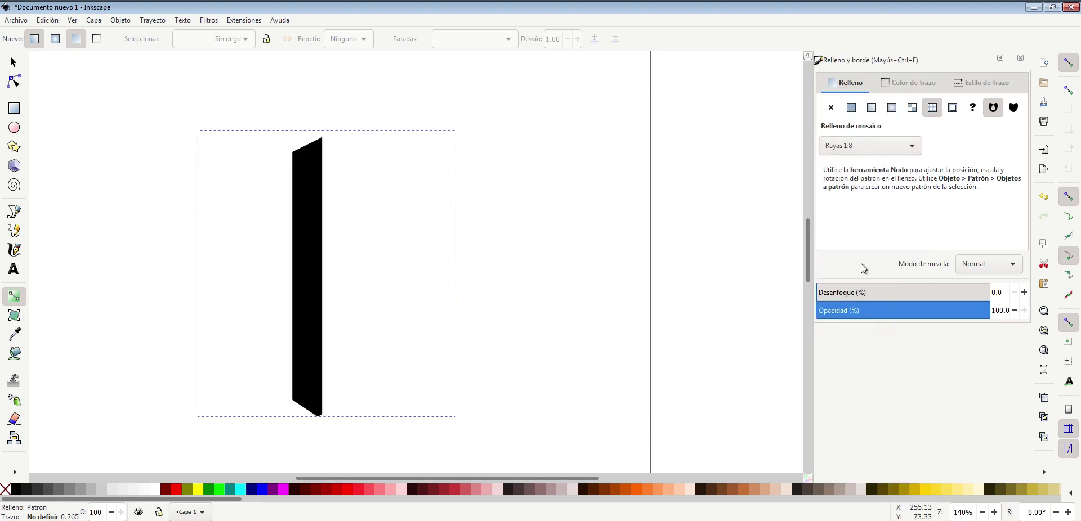
{"action": "left_click", "coordinate": [900, 147]}
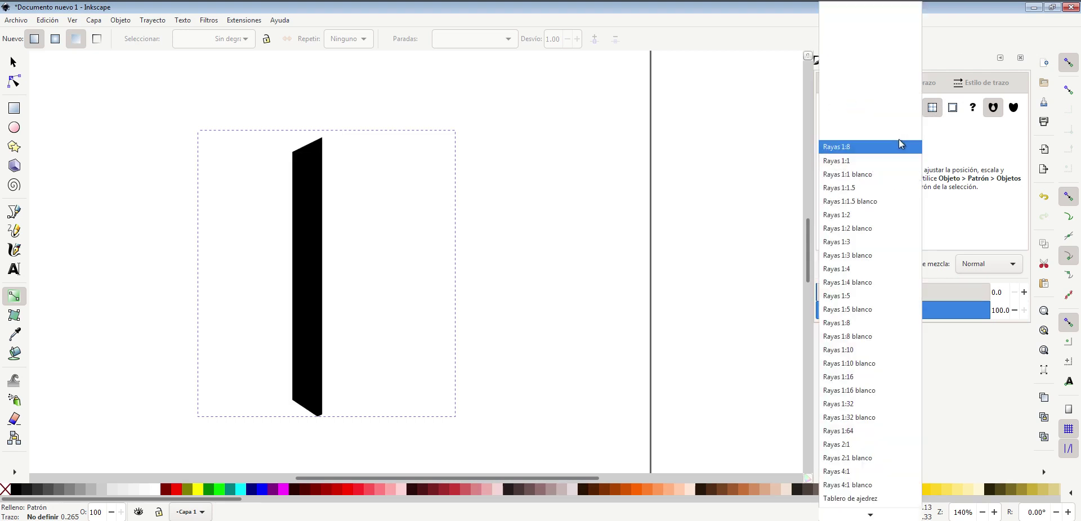
{"action": "scroll", "coordinate": [888, 405], "scroll_direction": "down", "scroll_amount": 3}
{"action": "scroll", "coordinate": [883, 454], "scroll_direction": "down", "scroll_amount": 2}
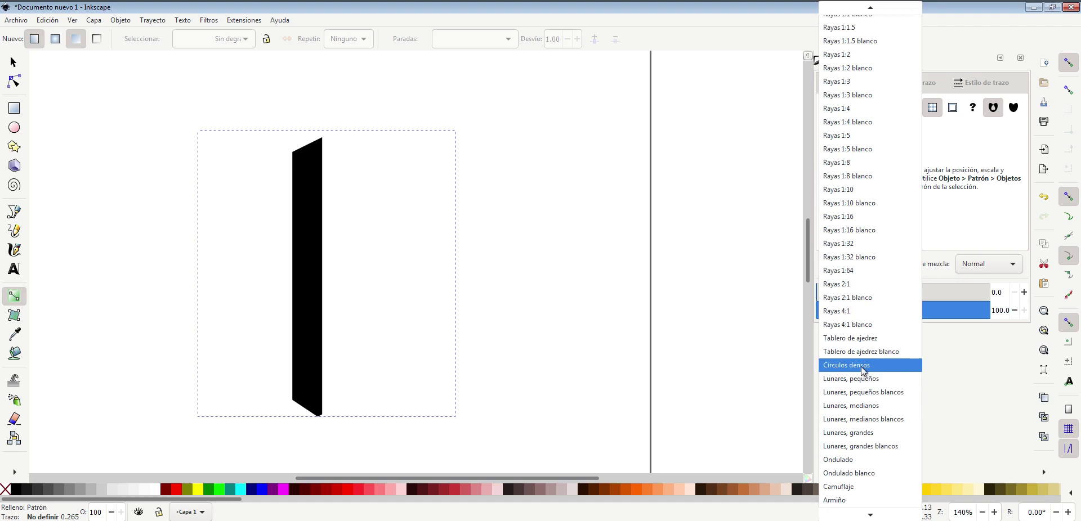
{"action": "left_click", "coordinate": [862, 365]}
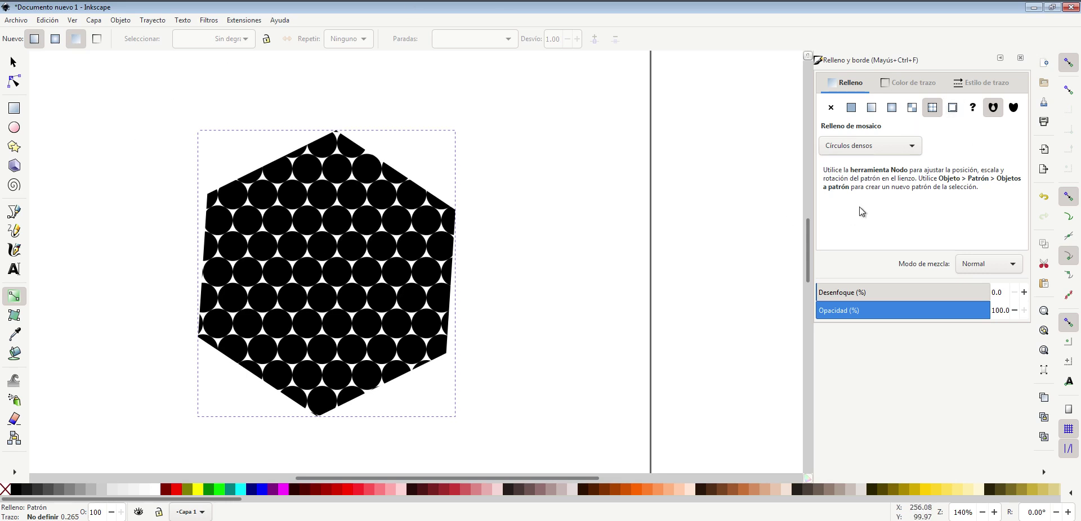
{"action": "left_click", "coordinate": [872, 107]}
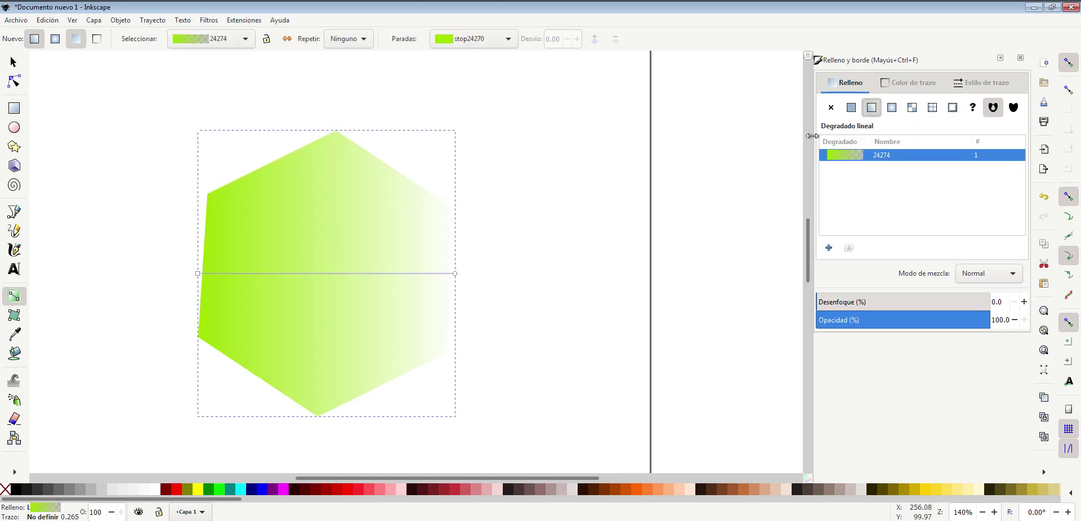
{"action": "scroll", "coordinate": [487, 224], "scroll_direction": "down", "scroll_amount": 1}
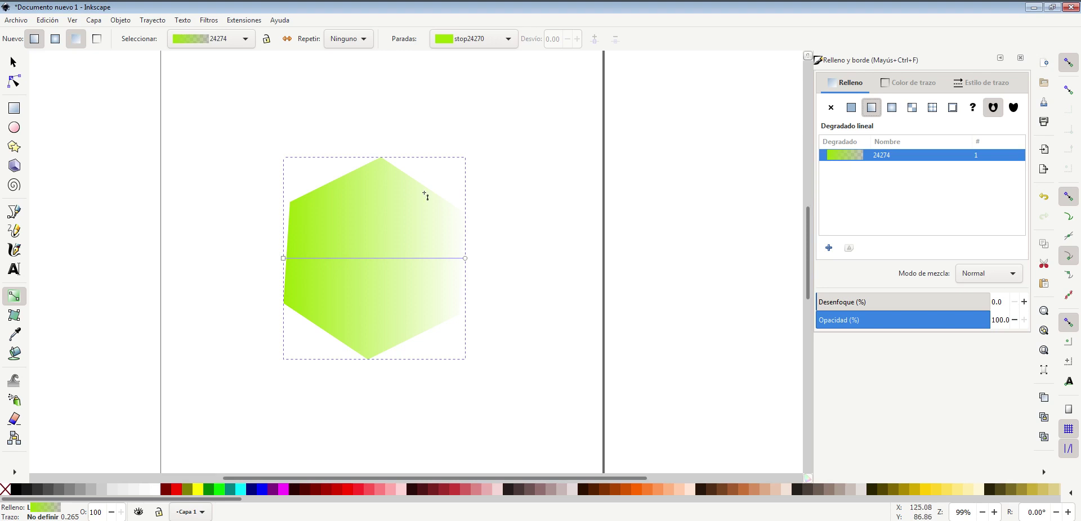
- Write 'Esto es un texto de ejemplo' above the hexagon, keeping the sans-serif font
{"action": "left_click", "coordinate": [14, 269]}
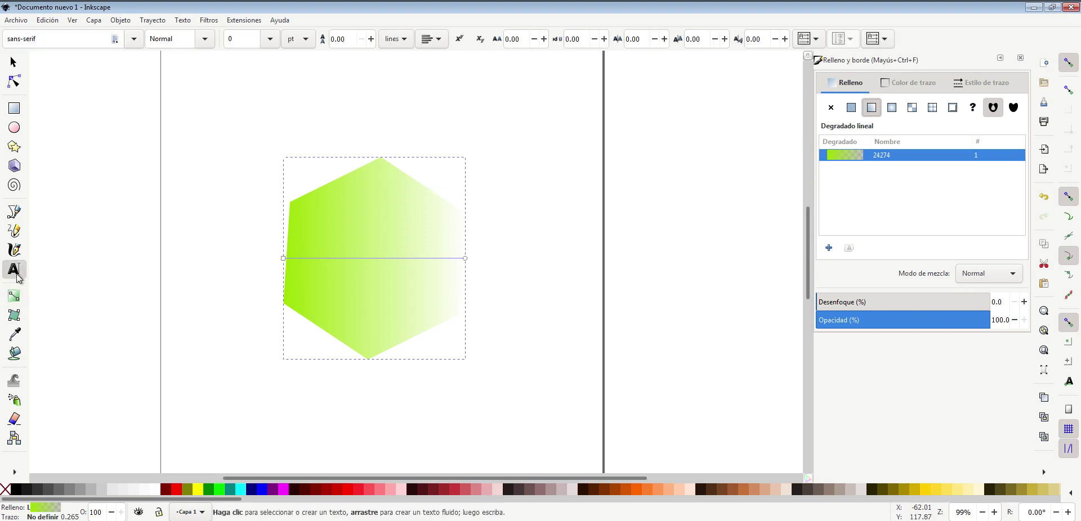
{"action": "left_click", "coordinate": [263, 95]}
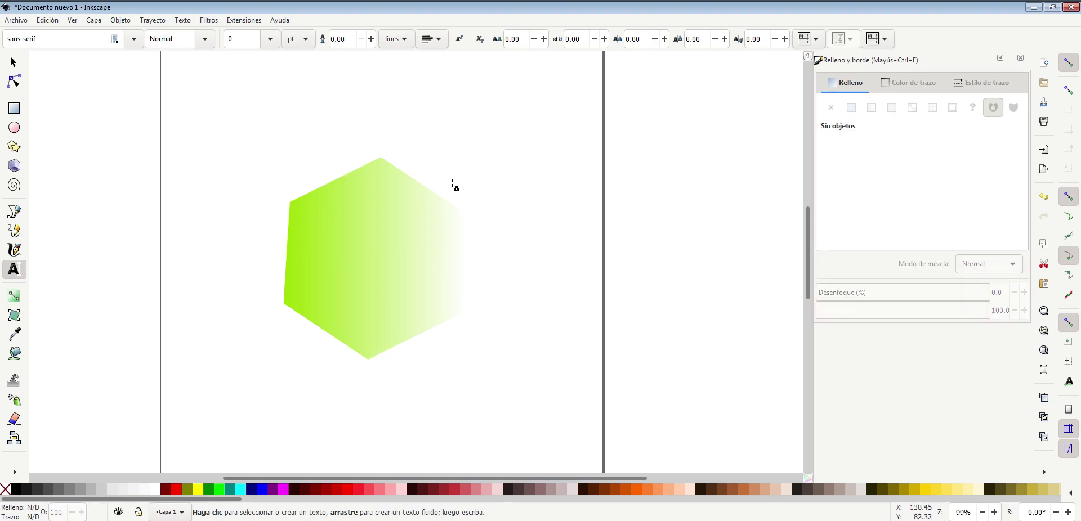
{"action": "type", "text": "Esto es"}
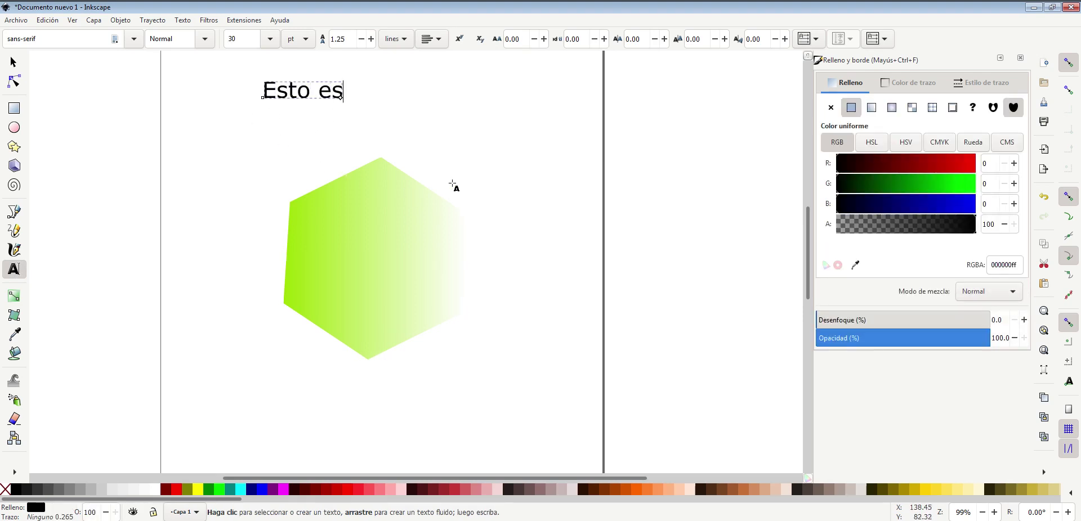
{"action": "type", "text": " un texto de ejem"}
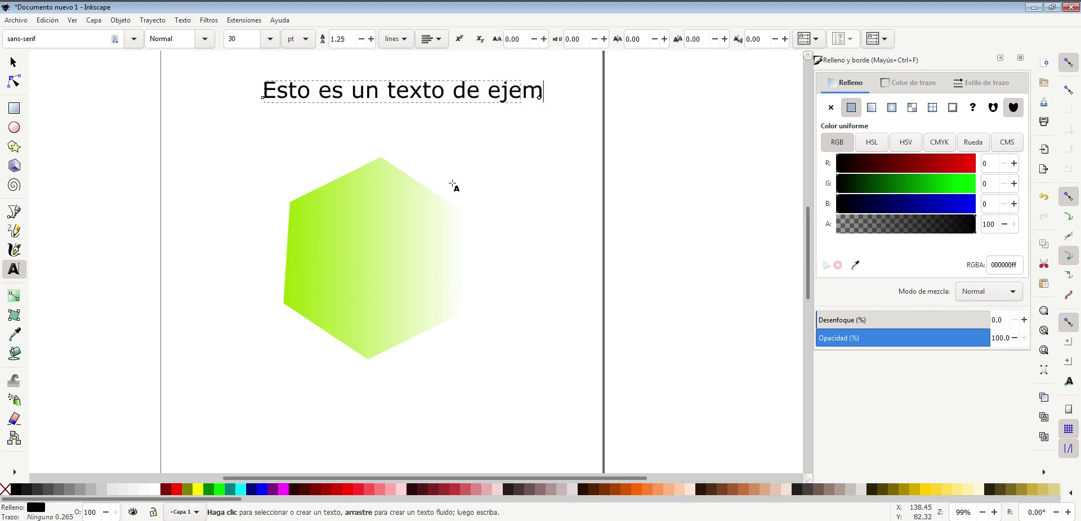
{"action": "type", "text": "plo"}
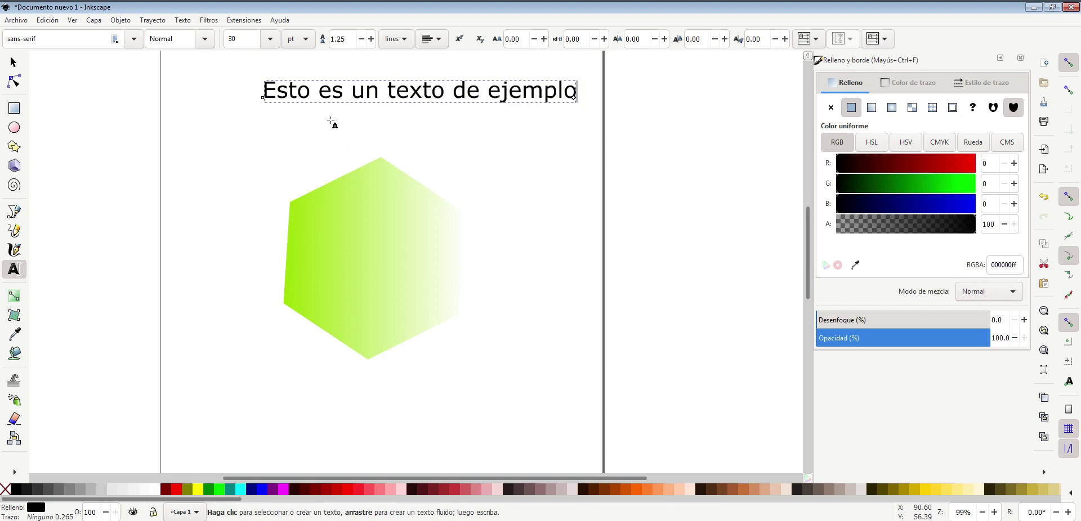
{"action": "left_click", "coordinate": [134, 38]}
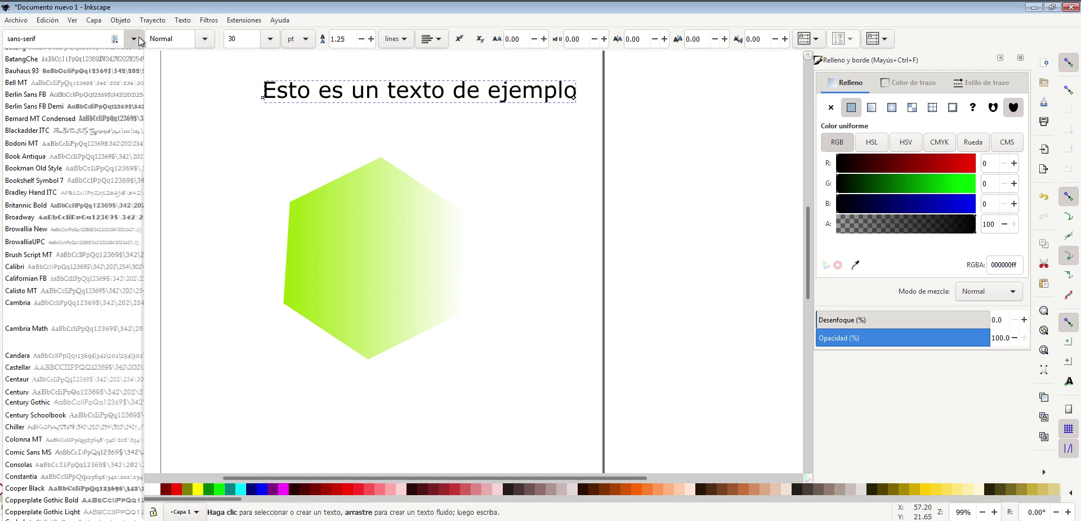
{"action": "left_click", "coordinate": [208, 85]}
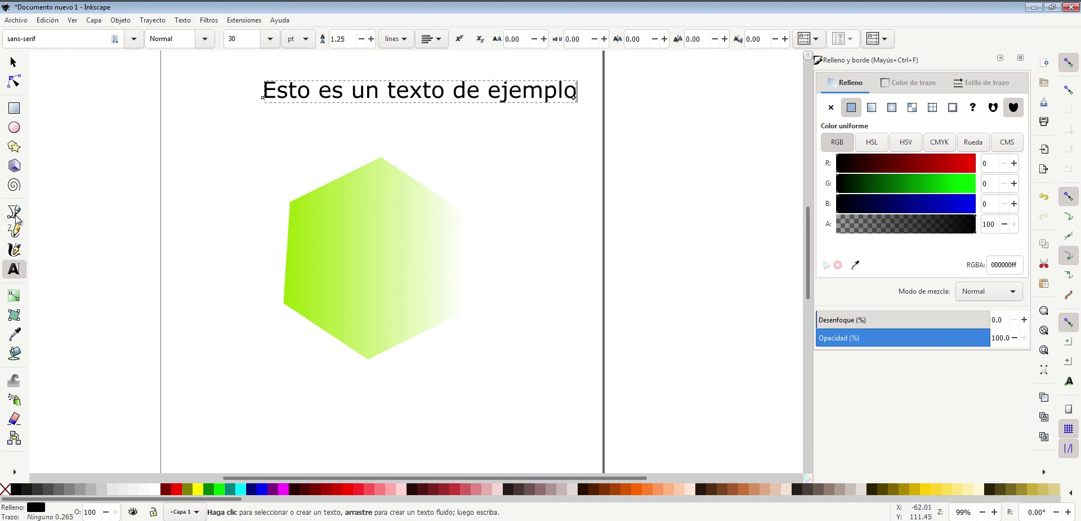
- Draw a wavy Bézier curve from above-left of the hexagon to the page's right edge
{"action": "left_click", "coordinate": [15, 214]}
{"action": "left_click", "coordinate": [236, 179]}
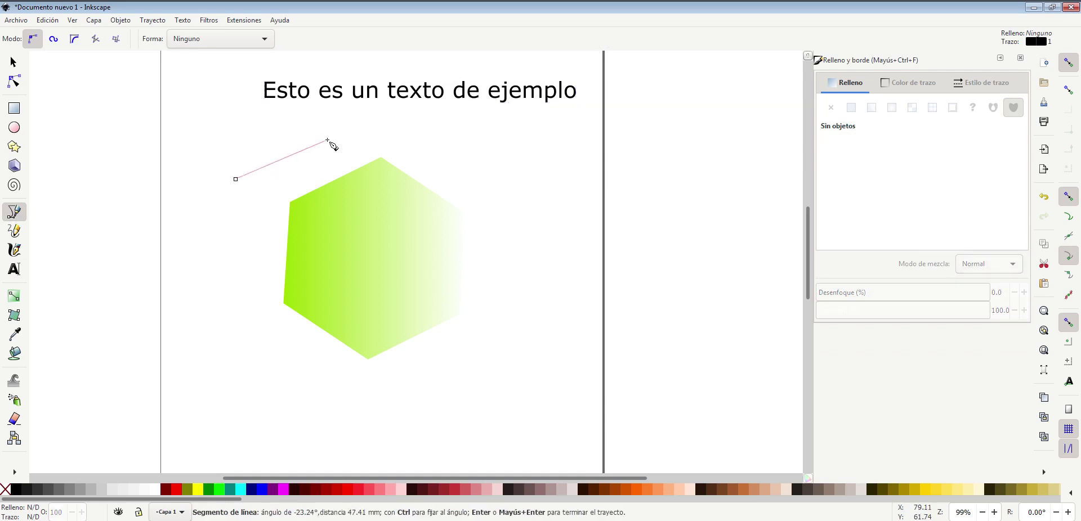
{"action": "mouse_move", "coordinate": [327, 140]}
{"action": "left_mouse_down"}
{"action": "mouse_move", "coordinate": [423, 176]}
{"action": "mouse_move", "coordinate": [515, 142]}
{"action": "left_mouse_up"}
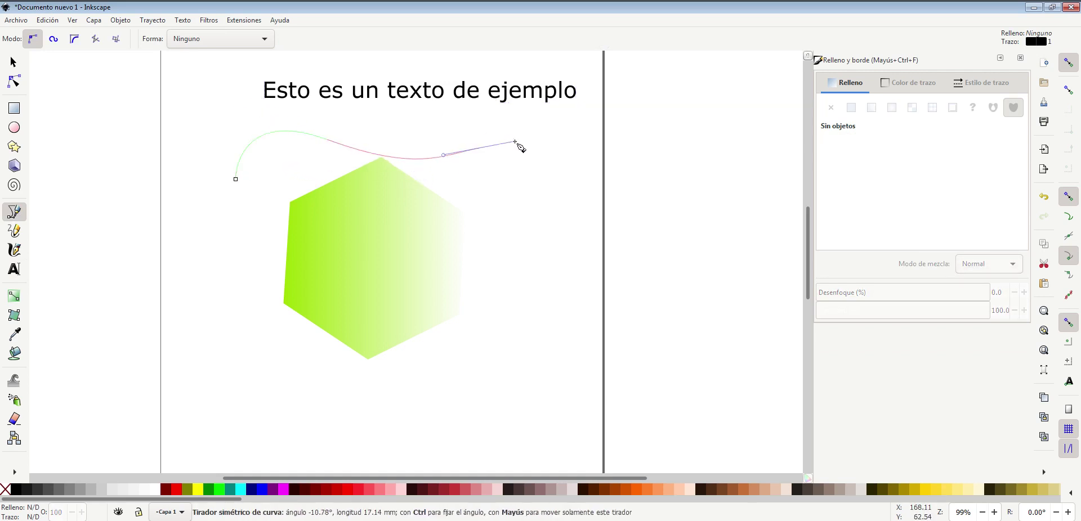
{"action": "left_click_drag", "start_coordinate": [572, 224], "coordinate": [603, 218]}
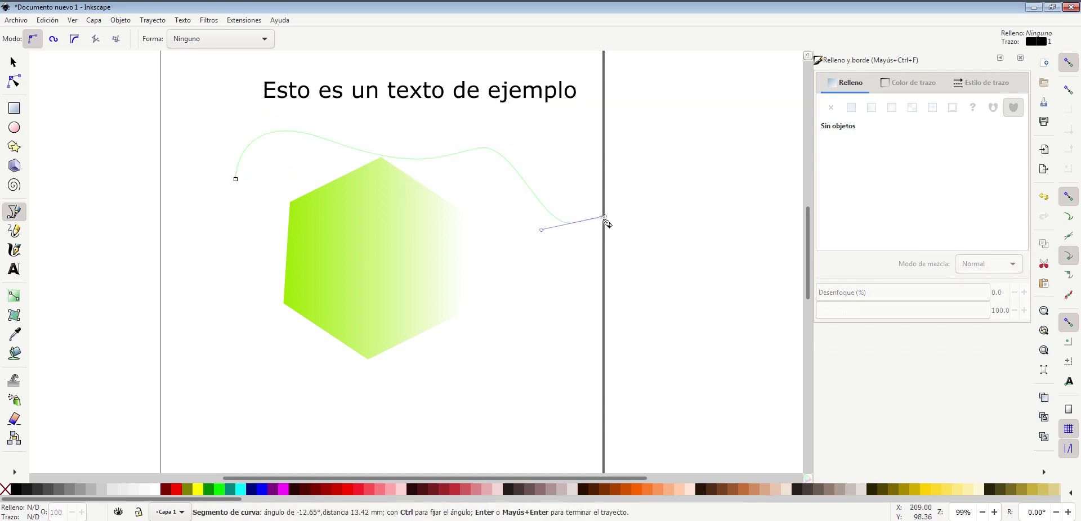
{"action": "double_click", "coordinate": [601, 216]}
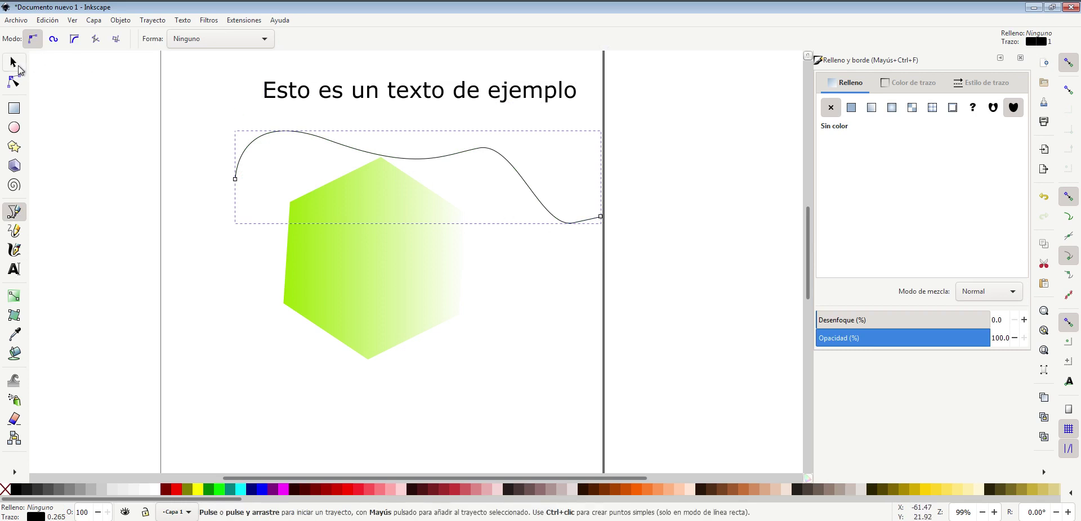
- Move the hexagon lower, then rubber-band select the text and curve together
{"action": "left_click", "coordinate": [14, 62]}
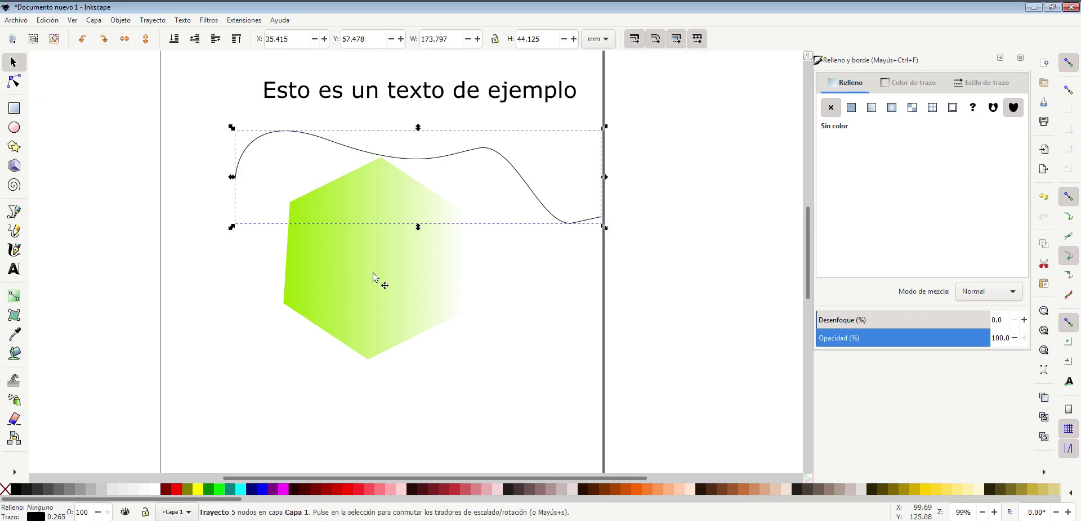
{"action": "left_click_drag", "start_coordinate": [377, 273], "coordinate": [375, 358]}
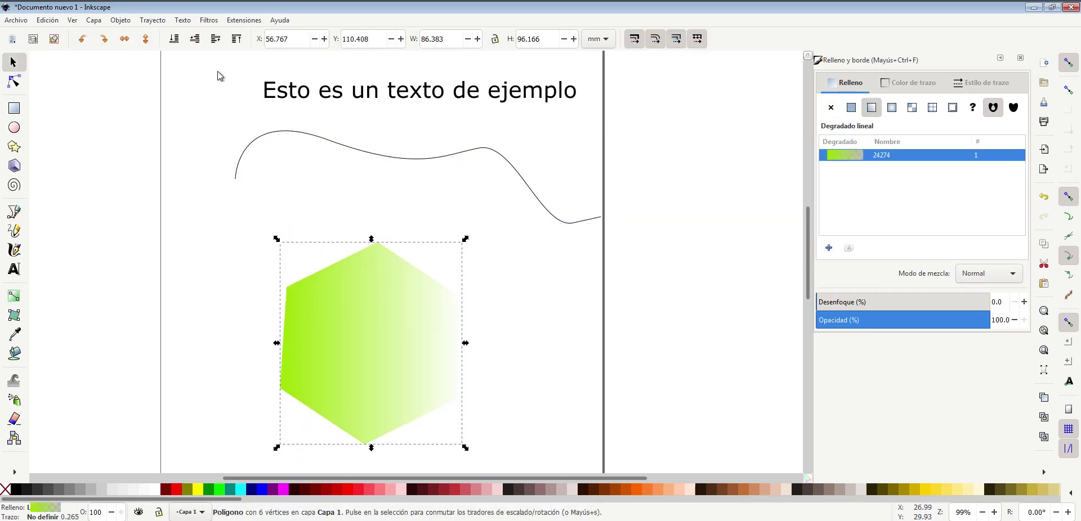
{"action": "mouse_move", "coordinate": [216, 69]}
{"action": "left_mouse_down"}
{"action": "mouse_move", "coordinate": [704, 244]}
{"action": "mouse_move", "coordinate": [688, 241]}
{"action": "left_mouse_up"}
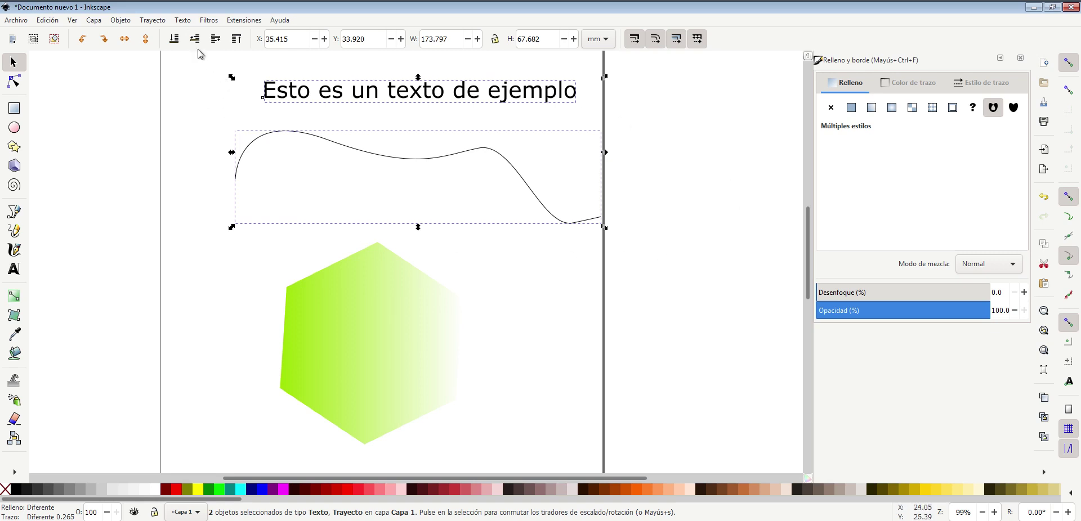
- Put the sample text on the wavy curve with Texto > Poner en trayecto, then shift it left and down
{"action": "left_click", "coordinate": [180, 22]}
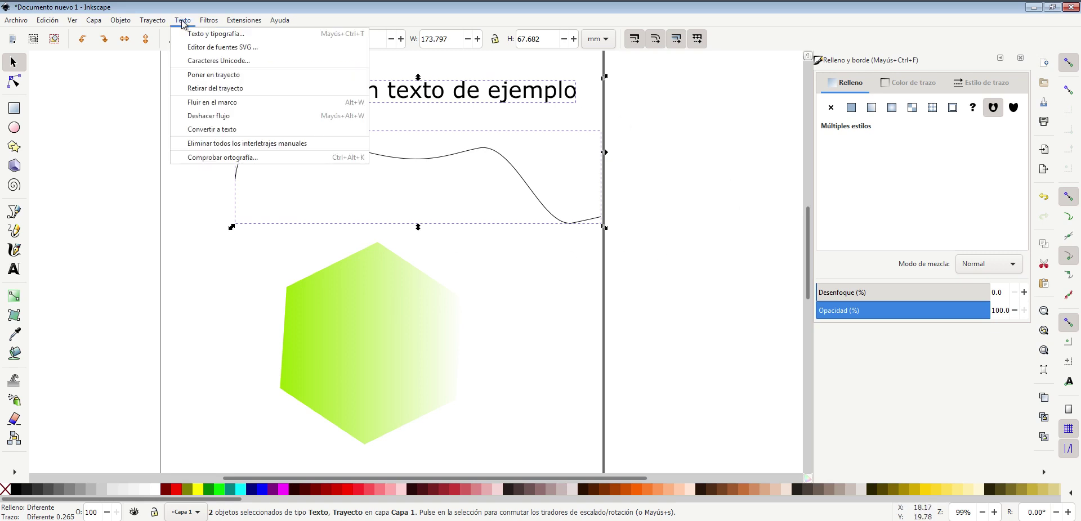
{"action": "left_click", "coordinate": [209, 76]}
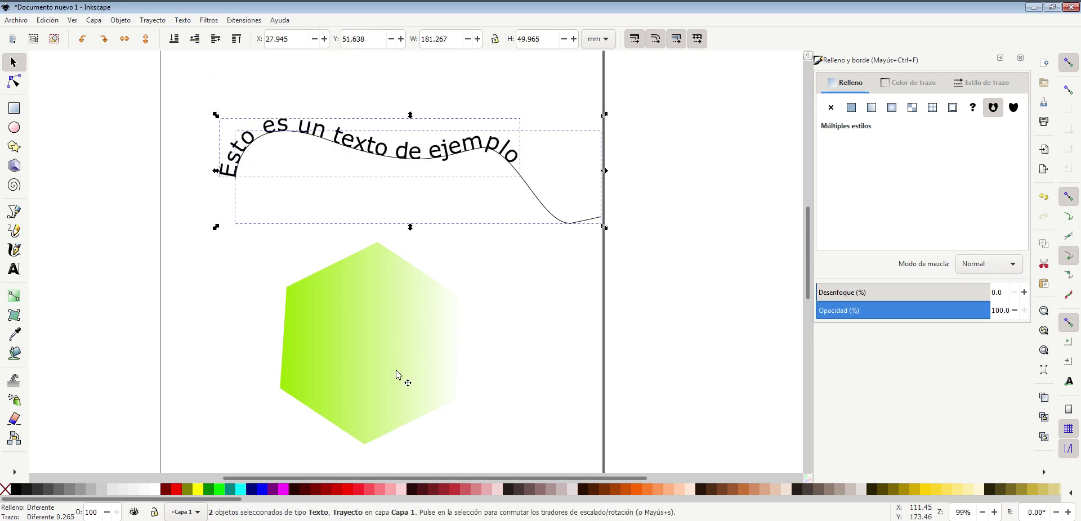
{"action": "left_click", "coordinate": [440, 183]}
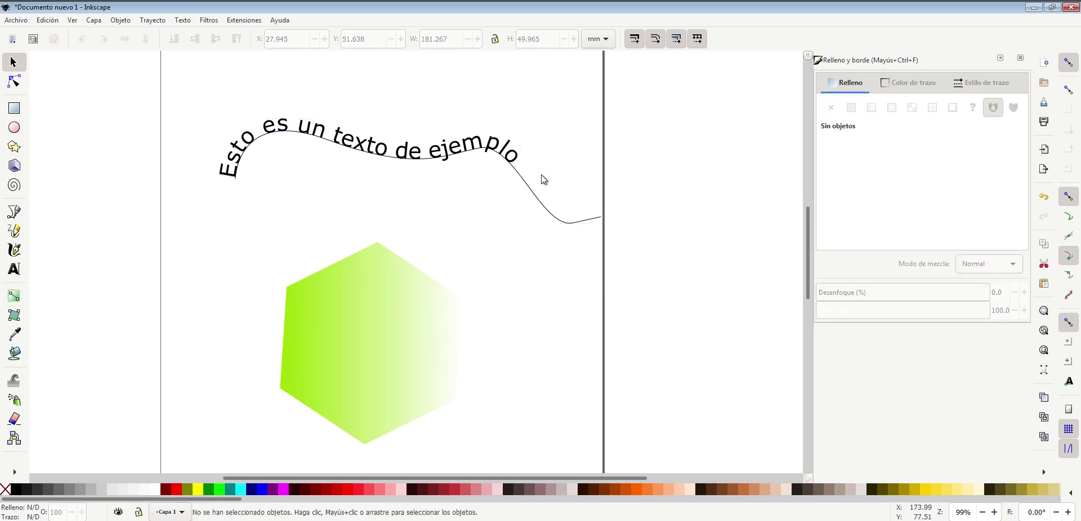
{"action": "mouse_move", "coordinate": [526, 188]}
{"action": "left_mouse_down"}
{"action": "mouse_move", "coordinate": [490, 235]}
{"action": "mouse_move", "coordinate": [504, 206]}
{"action": "left_mouse_up"}
- Reshape the wavy curve by dragging its end and adding and moving nodes
{"action": "left_click", "coordinate": [14, 82]}
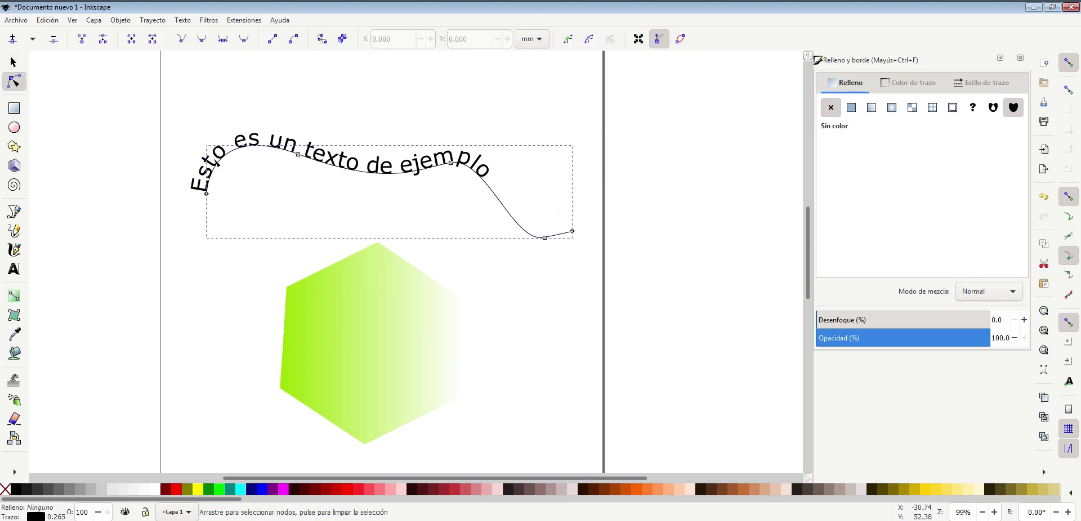
{"action": "left_click_drag", "start_coordinate": [544, 238], "coordinate": [559, 199]}
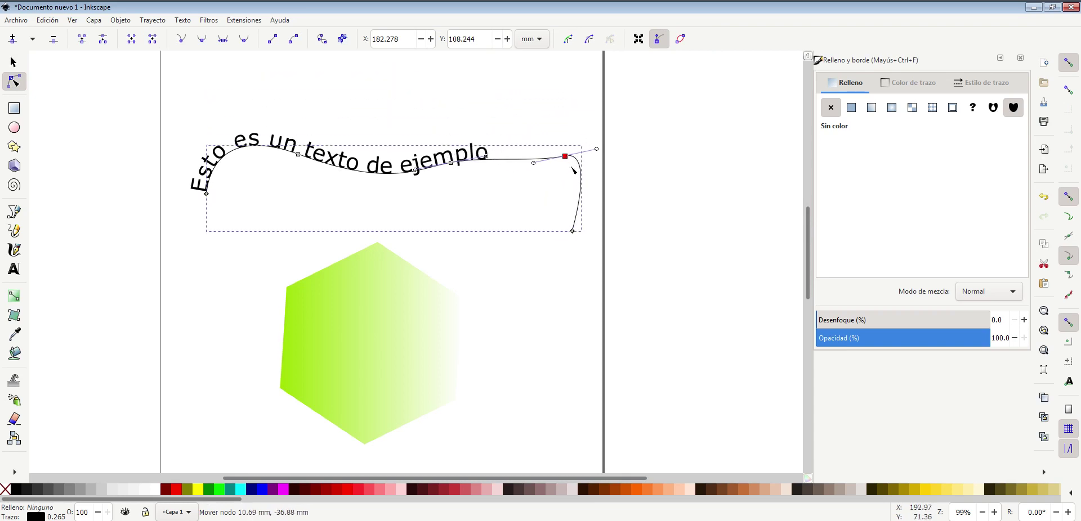
{"action": "scroll", "coordinate": [445, 163], "scroll_direction": "up", "scroll_amount": 2, "text": "ctrl"}
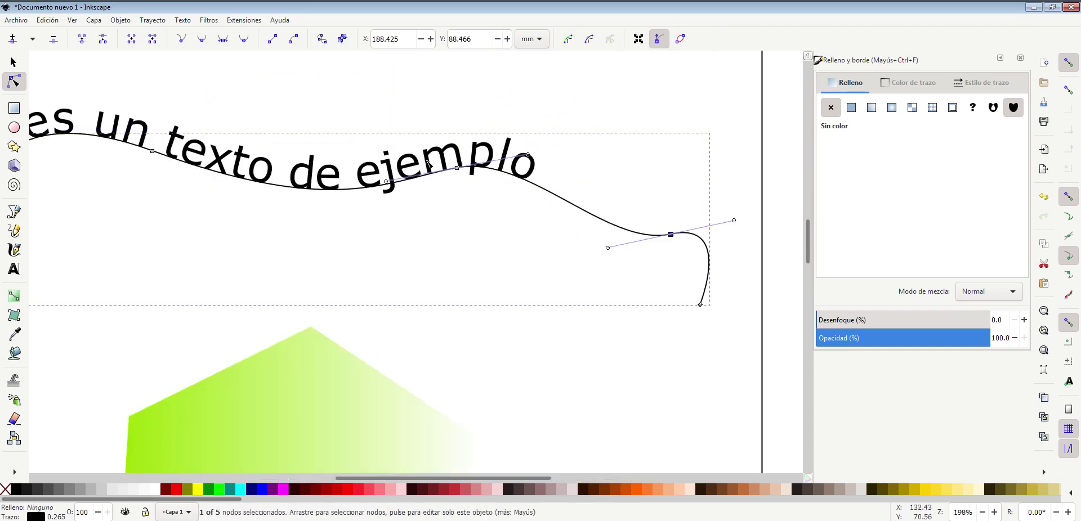
{"action": "double_click", "coordinate": [276, 185]}
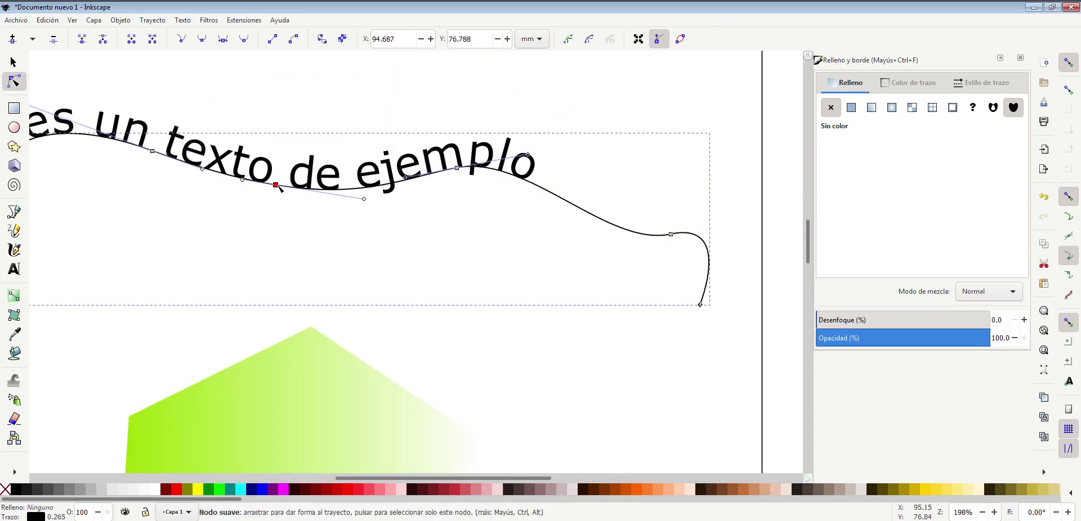
{"action": "mouse_move", "coordinate": [276, 187]}
{"action": "left_mouse_down"}
{"action": "mouse_move", "coordinate": [303, 220]}
{"action": "mouse_move", "coordinate": [341, 132]}
{"action": "left_mouse_up"}
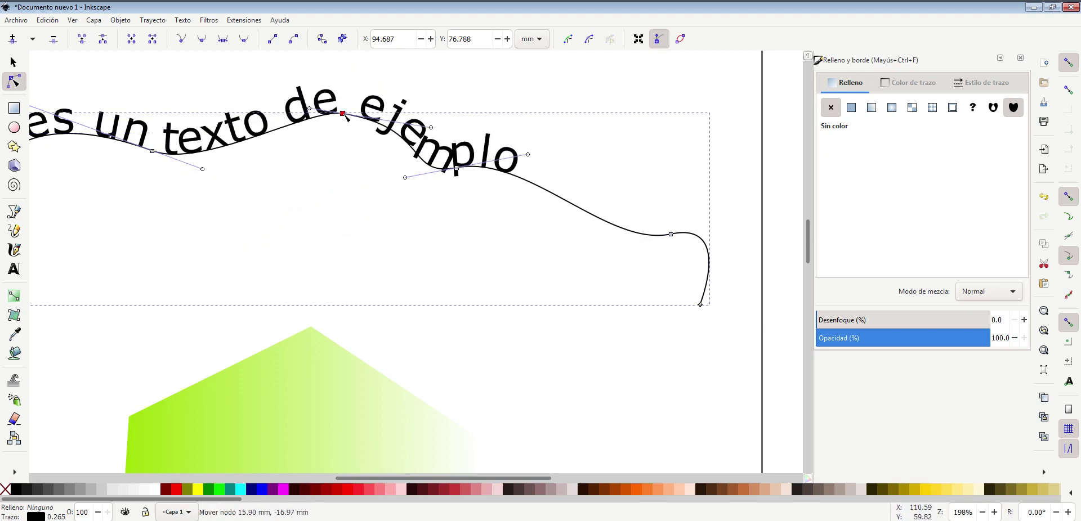
{"action": "scroll", "coordinate": [358, 181], "scroll_direction": "down", "scroll_amount": 2}
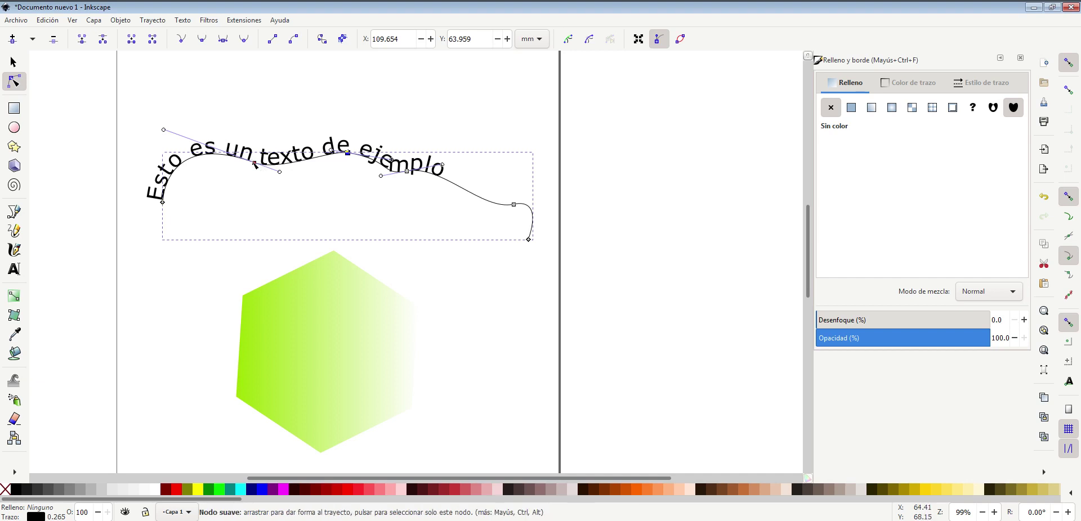
{"action": "mouse_move", "coordinate": [255, 162]}
{"action": "left_mouse_down"}
{"action": "mouse_move", "coordinate": [246, 202]}
{"action": "mouse_move", "coordinate": [256, 145]}
{"action": "left_mouse_up"}
- Undo back to before the text was on the path, then delete the wavy path
{"action": "key", "text": "ctrl+z"}
{"action": "key", "text": "ctrl+z"}
{"action": "key", "text": "ctrl+z"}
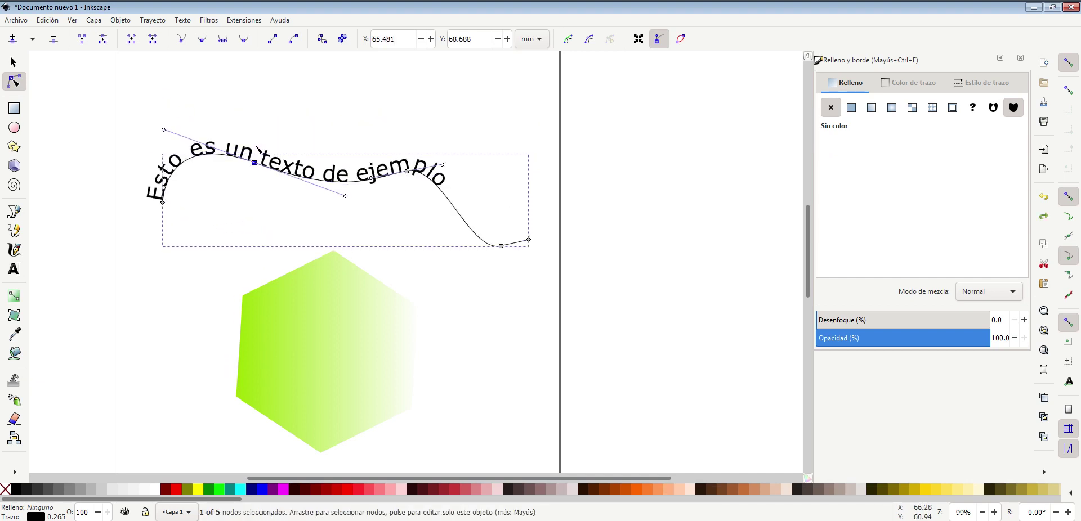
{"action": "key", "text": "ctrl+z"}
{"action": "key", "text": "ctrl+z"}
{"action": "key", "text": "ctrl+z"}
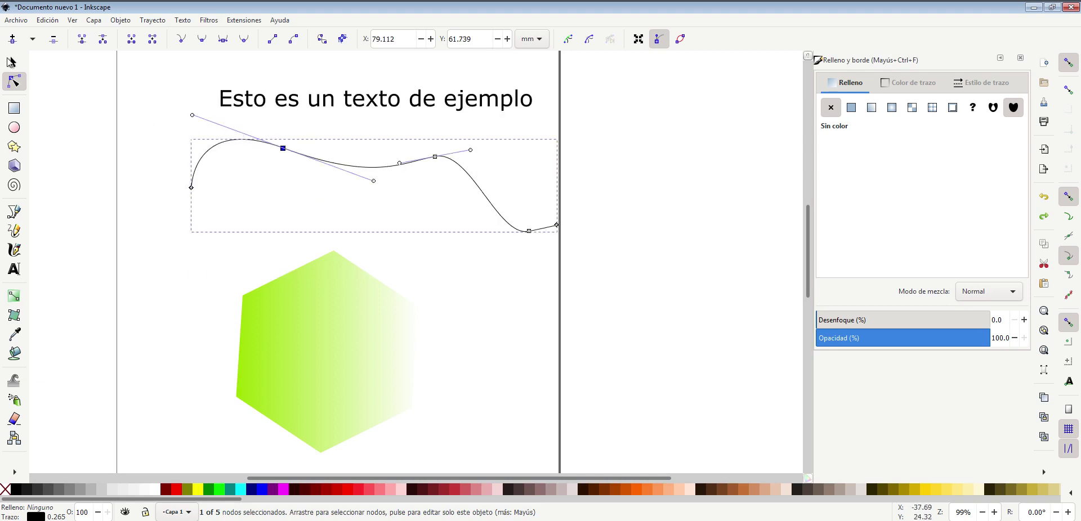
{"action": "key", "text": "s"}
{"action": "key", "text": "Delete"}
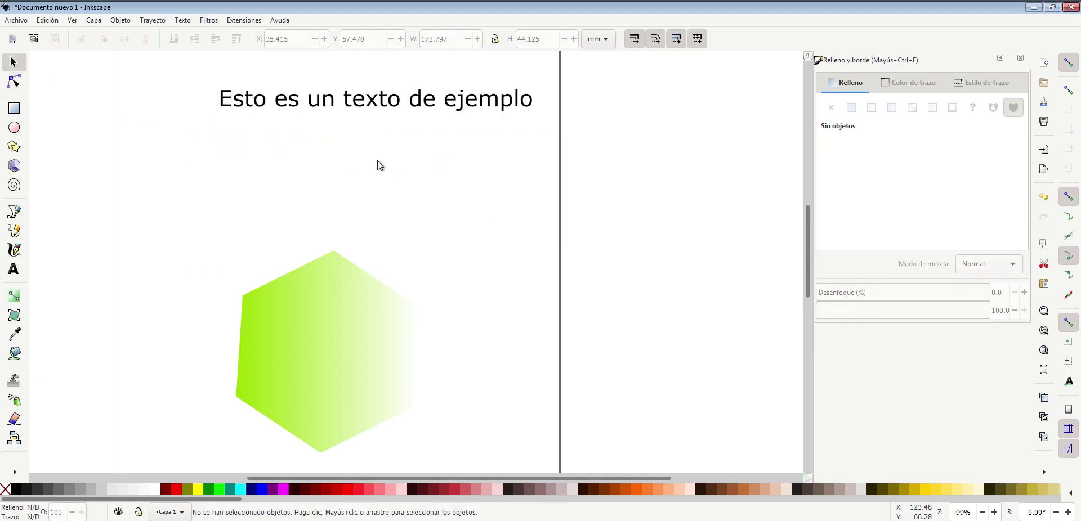
- Put the sample text onto the hexagon's outline with Texto > Poner en trayecto
{"action": "left_click_drag", "start_coordinate": [158, 78], "coordinate": [585, 458]}
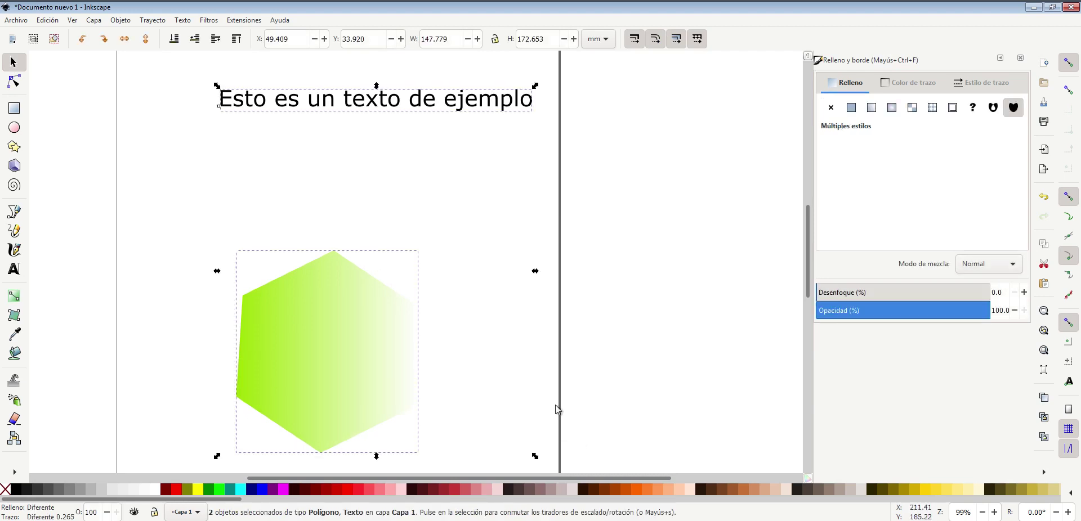
{"action": "left_click", "coordinate": [158, 22]}
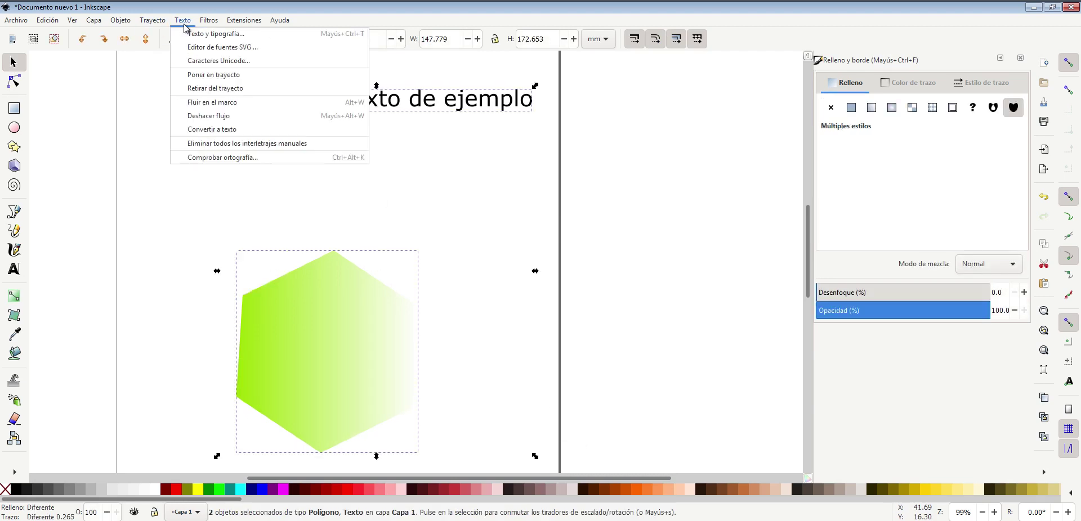
{"action": "left_click", "coordinate": [207, 78]}
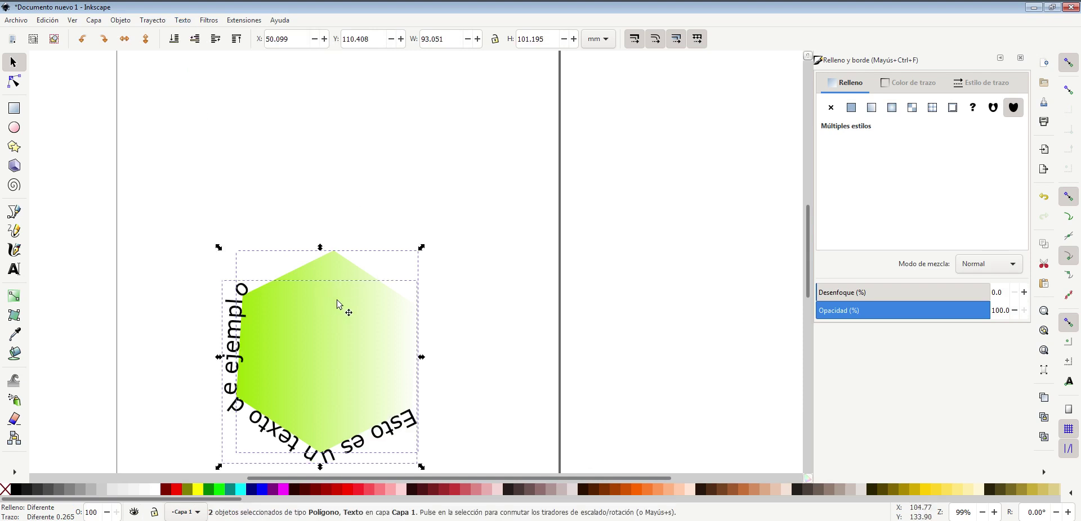
{"action": "mouse_move", "coordinate": [346, 285]}
{"action": "left_mouse_down"}
{"action": "mouse_move", "coordinate": [332, 273]}
{"action": "mouse_move", "coordinate": [339, 291]}
{"action": "left_mouse_up"}
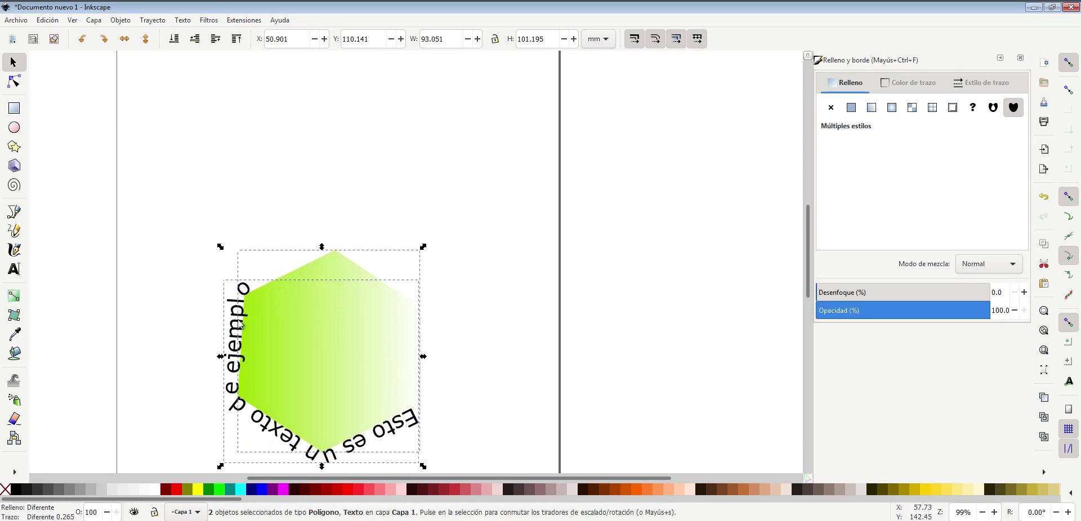
- Select only the text on the path and rotate it around the hexagon
{"action": "left_click", "coordinate": [235, 333]}
{"action": "left_click", "coordinate": [190, 310]}
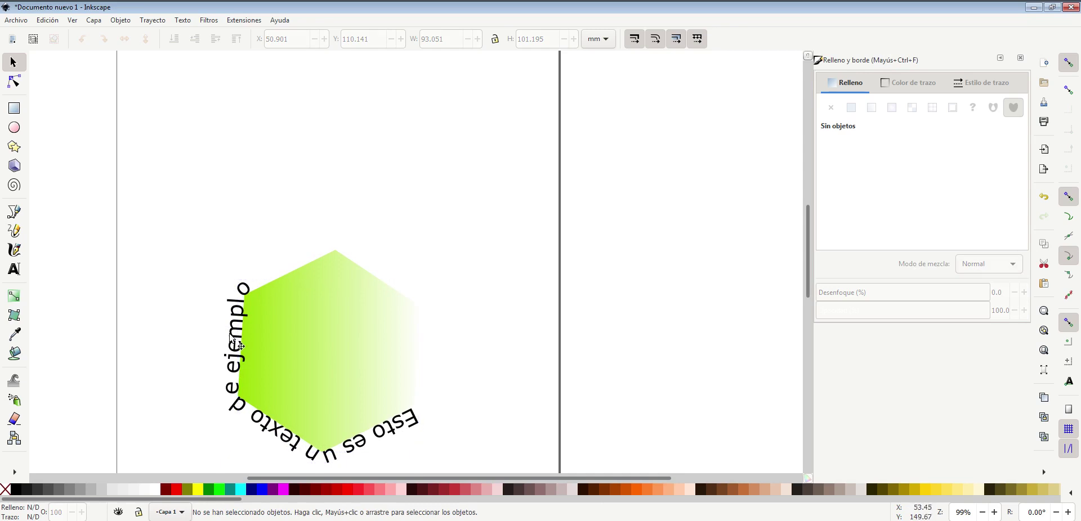
{"action": "left_click", "coordinate": [239, 344]}
{"action": "left_click", "coordinate": [239, 326]}
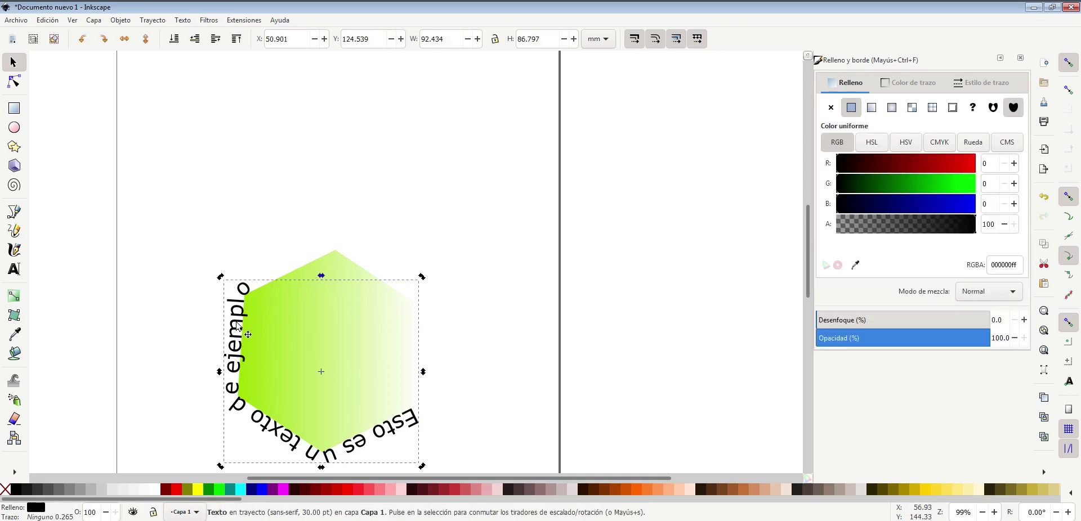
{"action": "mouse_move", "coordinate": [220, 277]}
{"action": "left_mouse_down"}
{"action": "mouse_move", "coordinate": [470, 364]}
{"action": "mouse_move", "coordinate": [474, 356]}
{"action": "left_mouse_up"}
{"action": "left_click", "coordinate": [382, 310]}
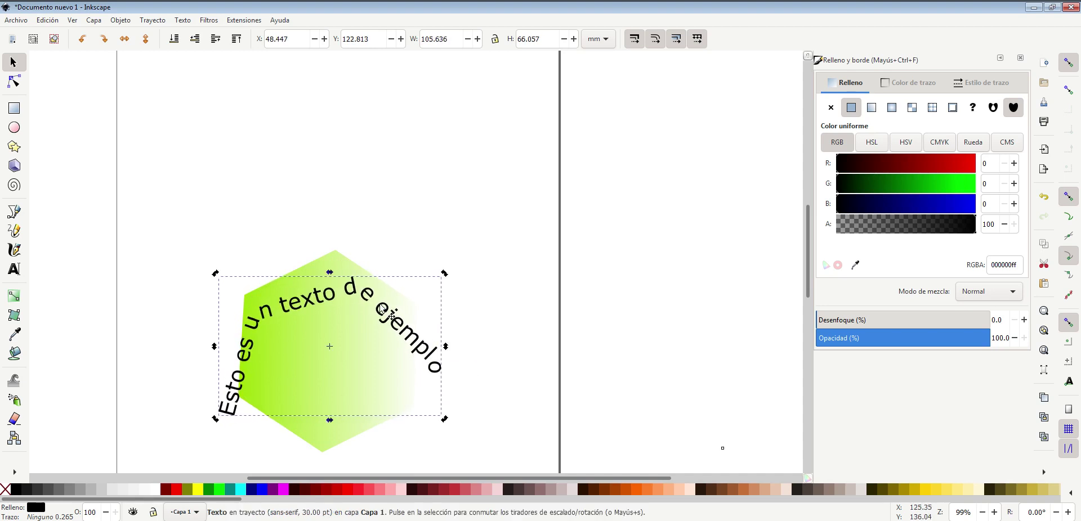
{"action": "left_click", "coordinate": [399, 323]}
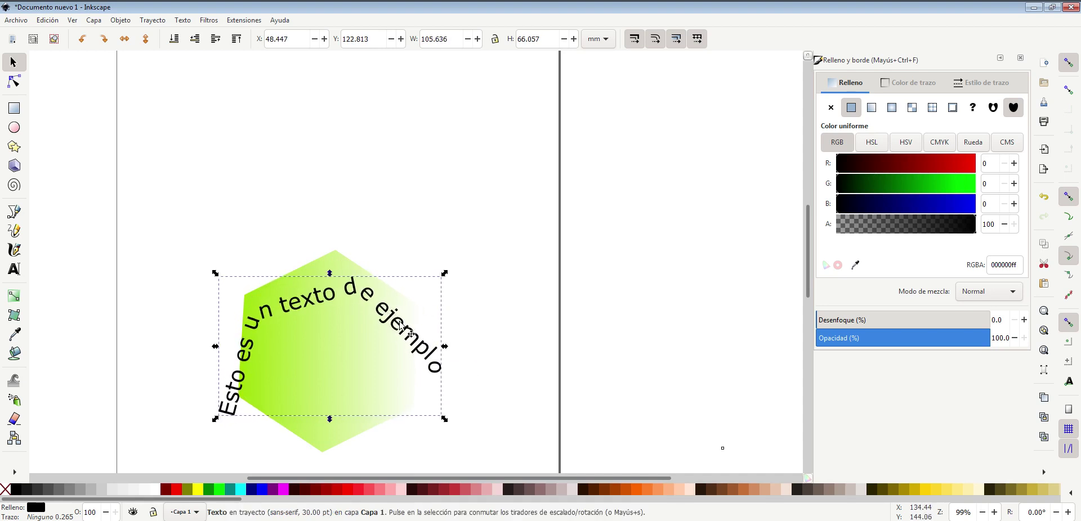
- Lift and tilt the text so it arches over the hexagon's top
{"action": "left_click_drag", "start_coordinate": [394, 326], "coordinate": [390, 270]}
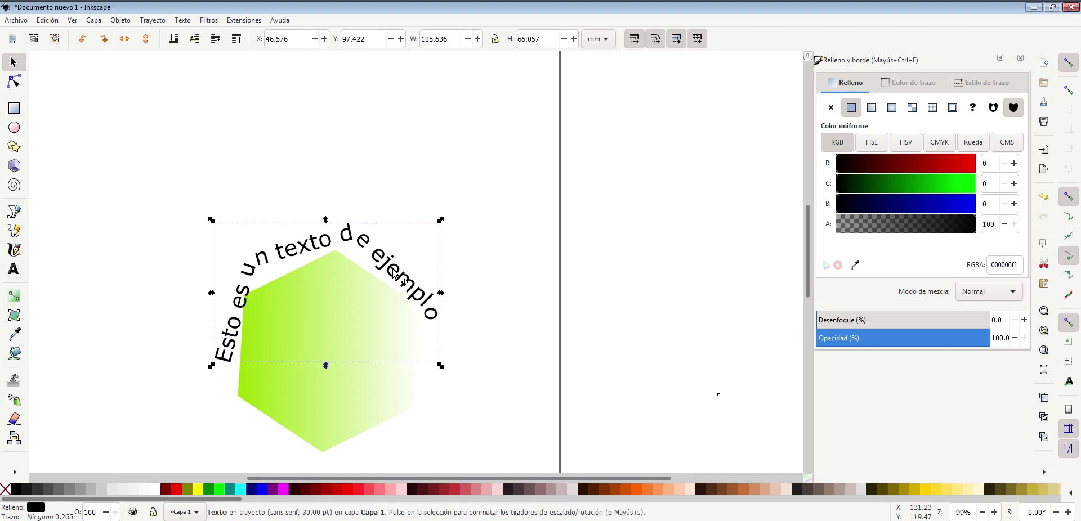
{"action": "left_click_drag", "start_coordinate": [440, 224], "coordinate": [418, 220]}
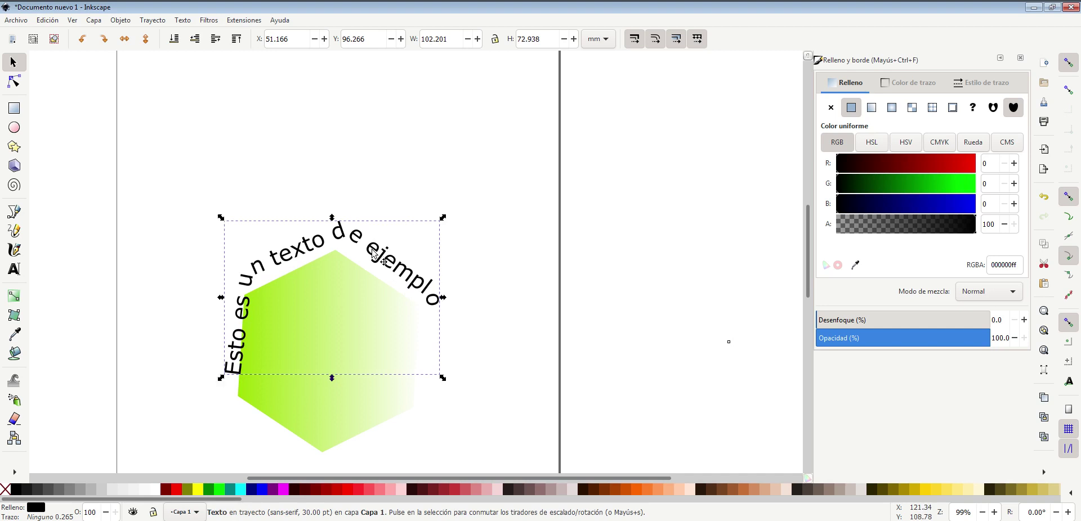
{"action": "left_click_drag", "start_coordinate": [376, 253], "coordinate": [367, 261]}
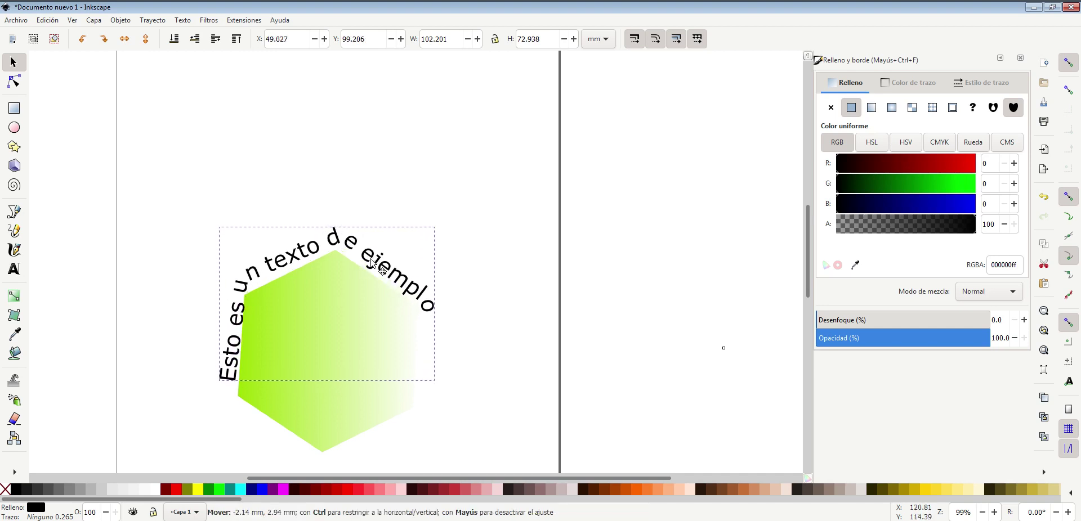
{"action": "left_click_drag", "start_coordinate": [367, 262], "coordinate": [368, 264]}
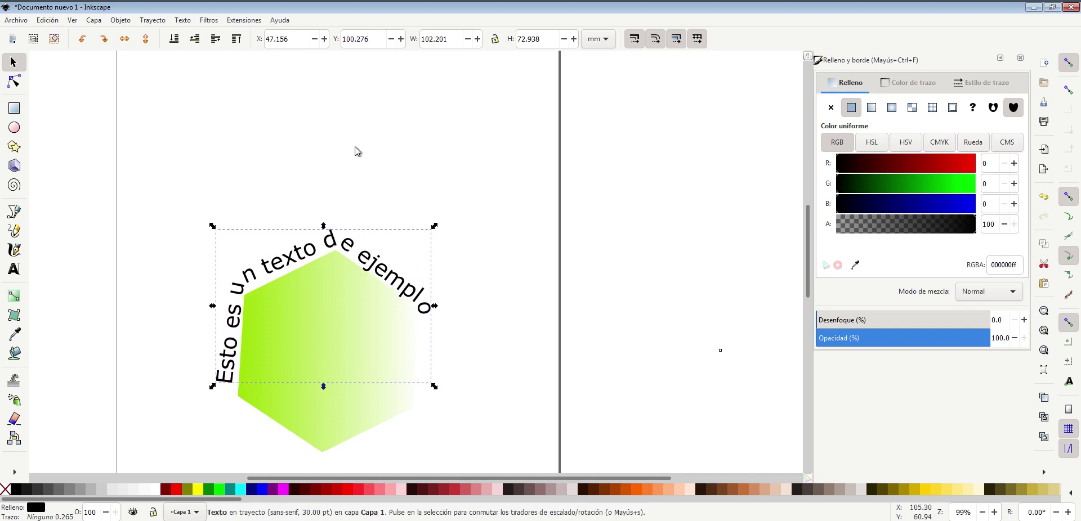